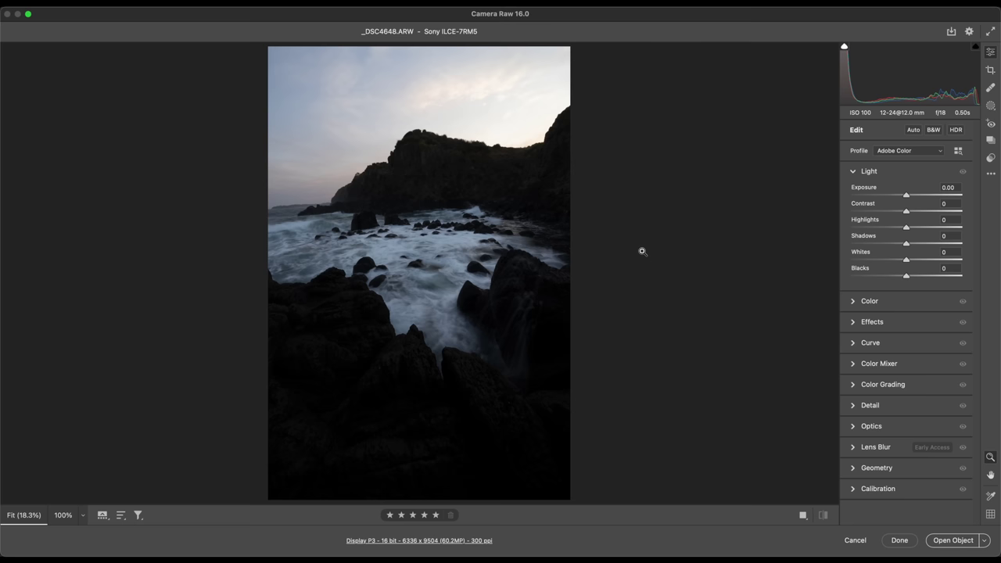
pyautogui.moveTo(494, 102); pyautogui.dragTo(599, 78)
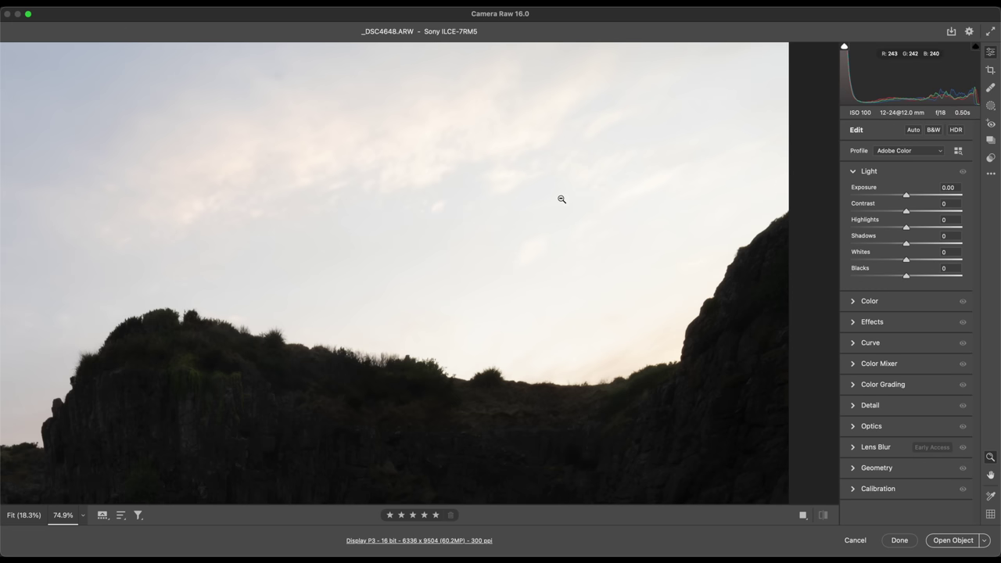
pyautogui.press('super+0')
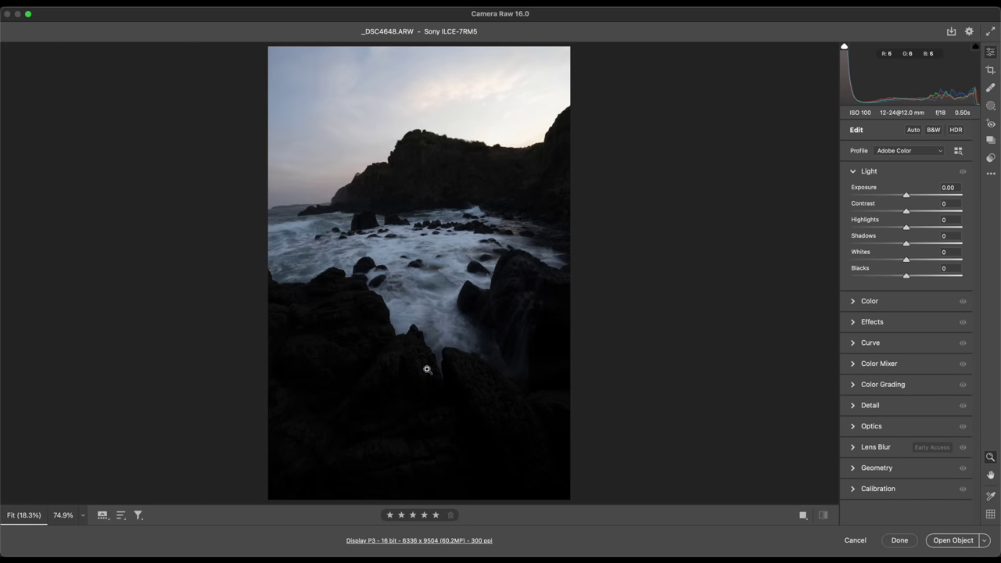
pyautogui.moveTo(426, 369); pyautogui.dragTo(507, 356)
pyautogui.moveTo(300, 204); pyautogui.dragTo(477, 195)
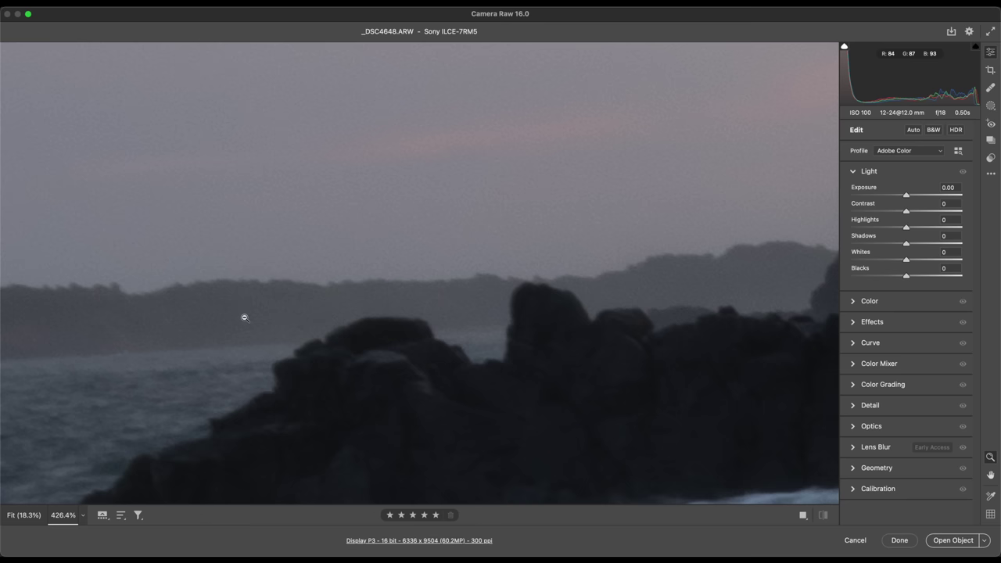
pyautogui.moveTo(244, 317); pyautogui.dragTo(179, 320)
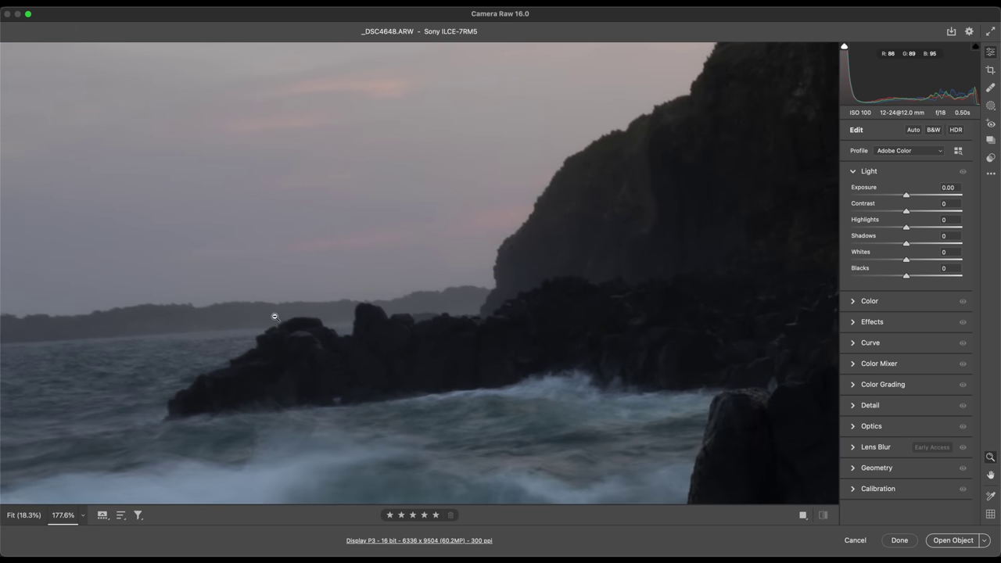
pyautogui.moveTo(285, 313); pyautogui.dragTo(263, 315)
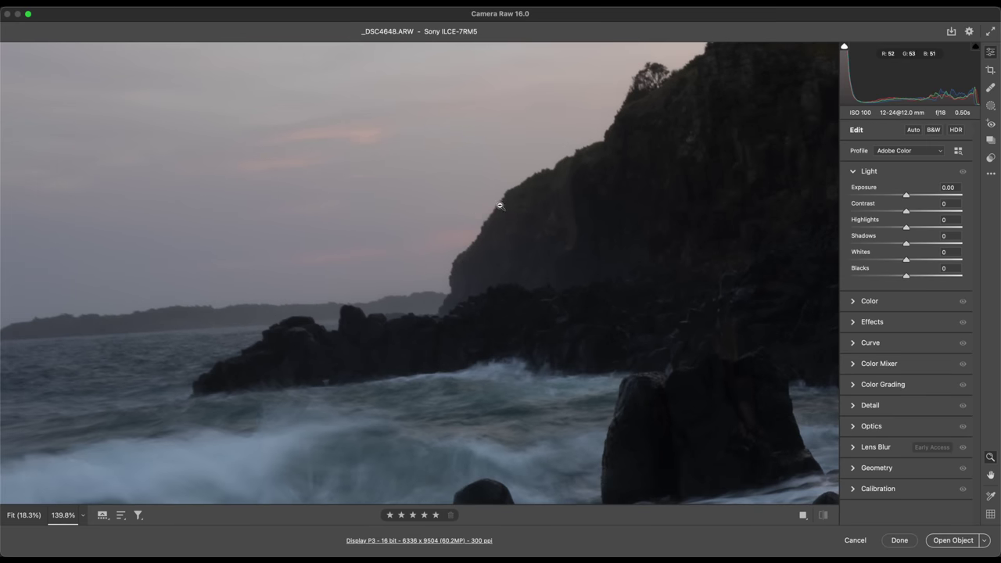
pyautogui.moveTo(575, 232); pyautogui.dragTo(601, 241)
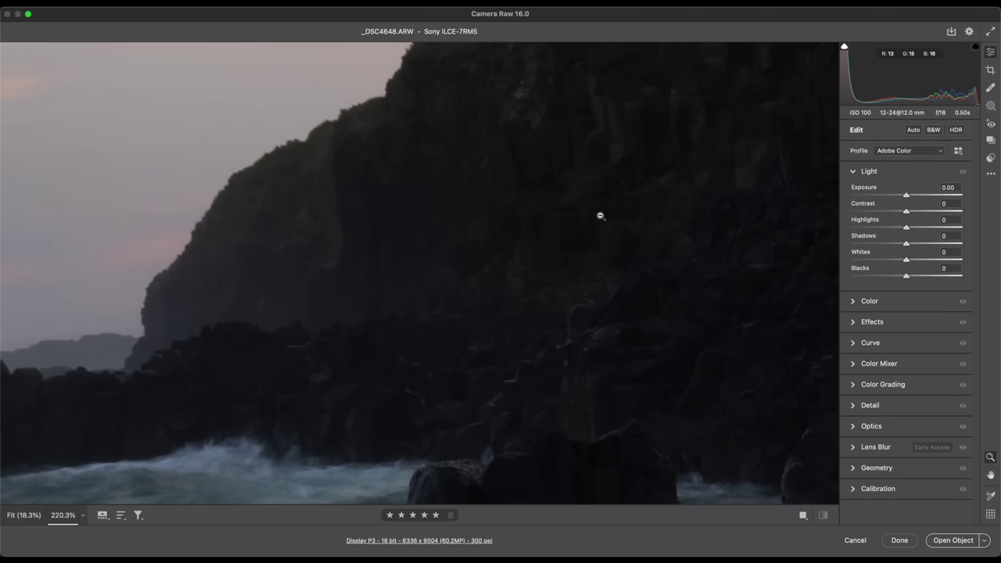
pyautogui.moveTo(406, 239); pyautogui.dragTo(417, 257)
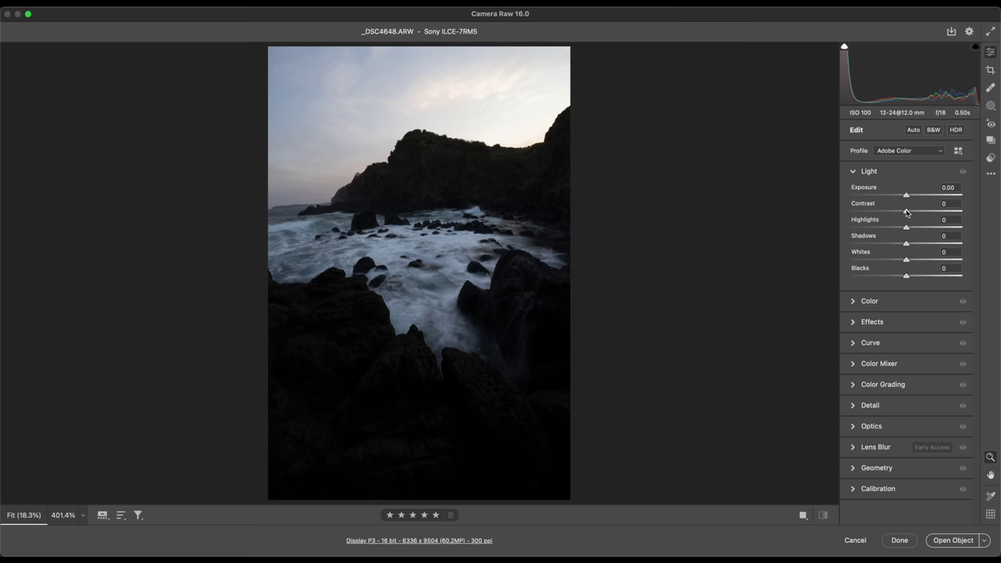
# Step: Try a sharp Contrast drop, then reset Contrast back to 0
pyautogui.scroll(10, 886, 215)
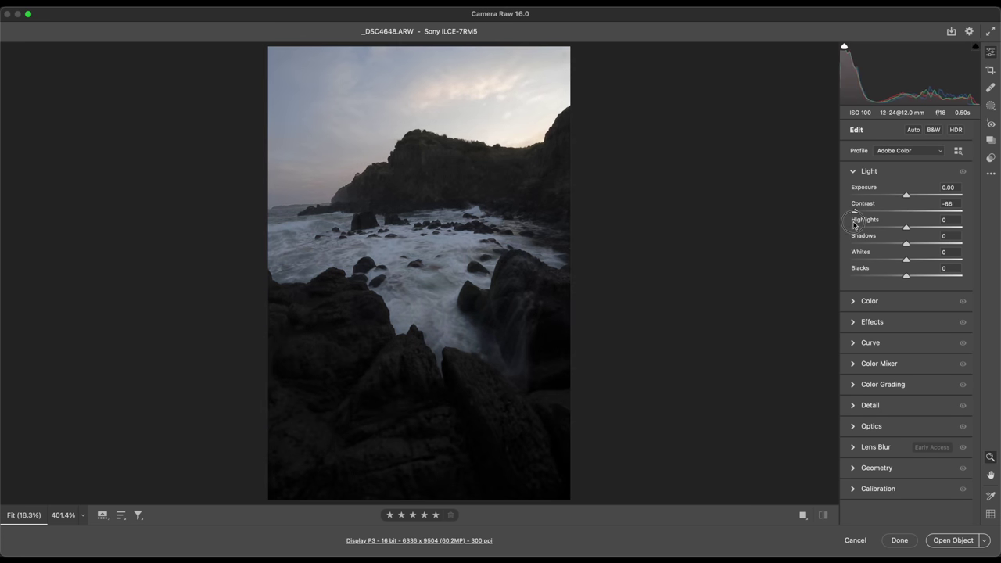
pyautogui.moveTo(887, 216); pyautogui.dragTo(862, 222)
pyautogui.click(863, 221)
pyautogui.doubleClick(863, 212)
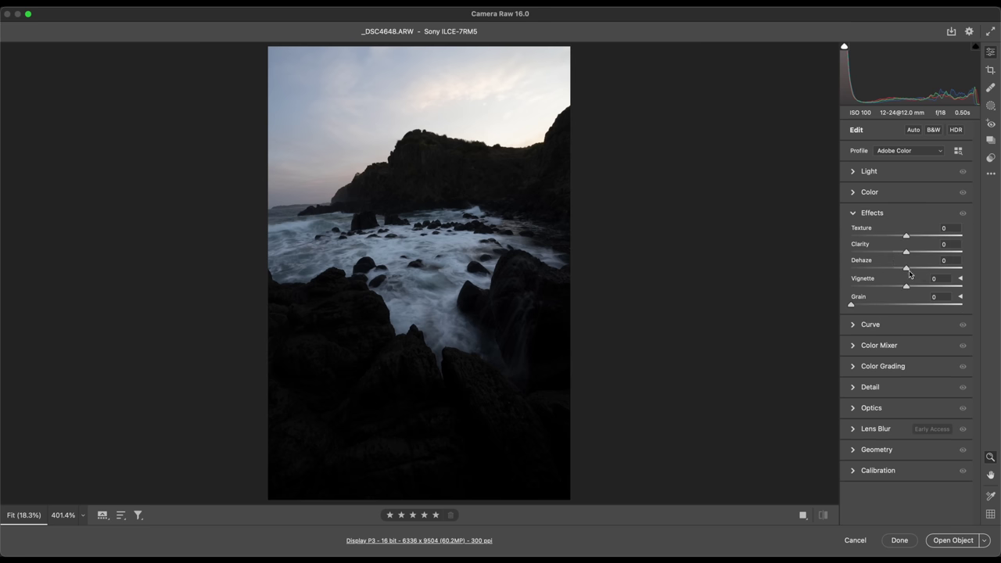
# Step: Test Dehaze around +42 on the zoomed-in waves, then reset it to 0 and refit the photo
pyautogui.moveTo(908, 271); pyautogui.dragTo(931, 268)
pyautogui.moveTo(314, 207); pyautogui.dragTo(465, 190)
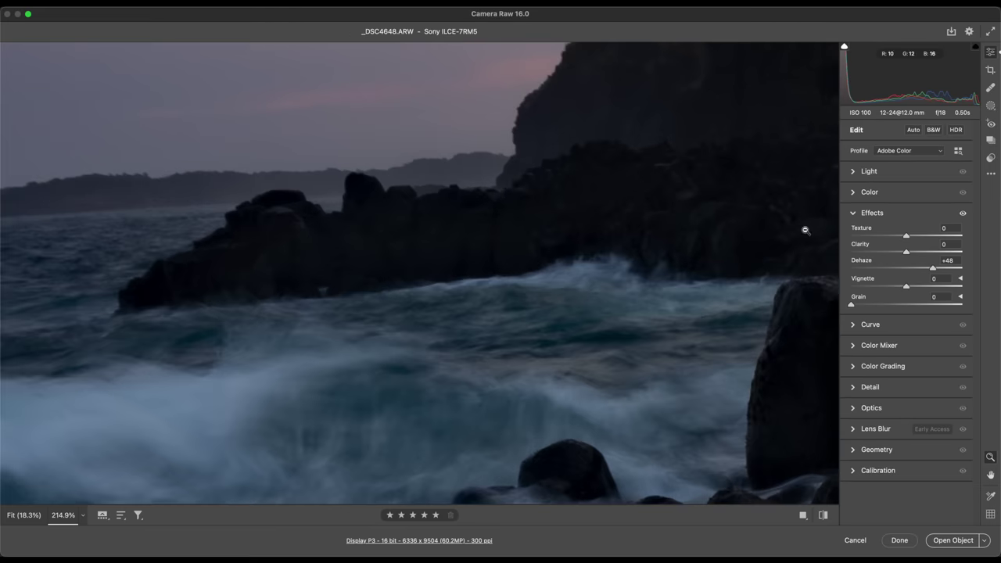
pyautogui.moveTo(933, 268); pyautogui.dragTo(930, 266)
pyautogui.doubleClick(930, 267)
pyautogui.click(593, 260)
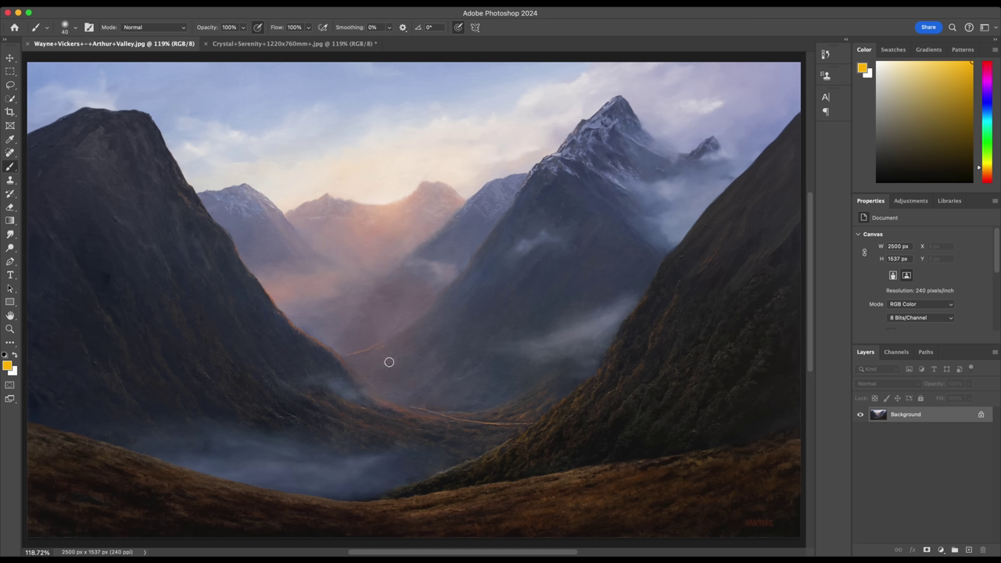
# Step: Sketch yellow guide curves over the hillside and mountains, undo them, and return to the valley painting
pyautogui.moveTo(209, 500)
pyautogui.mouseDown()
pyautogui.moveTo(266, 466)
pyautogui.moveTo(375, 470)
pyautogui.moveTo(401, 460)
pyautogui.moveTo(415, 434)
pyautogui.moveTo(316, 411)
pyautogui.moveTo(291, 377)
pyautogui.mouseUp()
pyautogui.click(363, 377)
pyautogui.moveTo(380, 375)
pyautogui.mouseDown()
pyautogui.moveTo(411, 336)
pyautogui.moveTo(328, 301)
pyautogui.mouseUp()
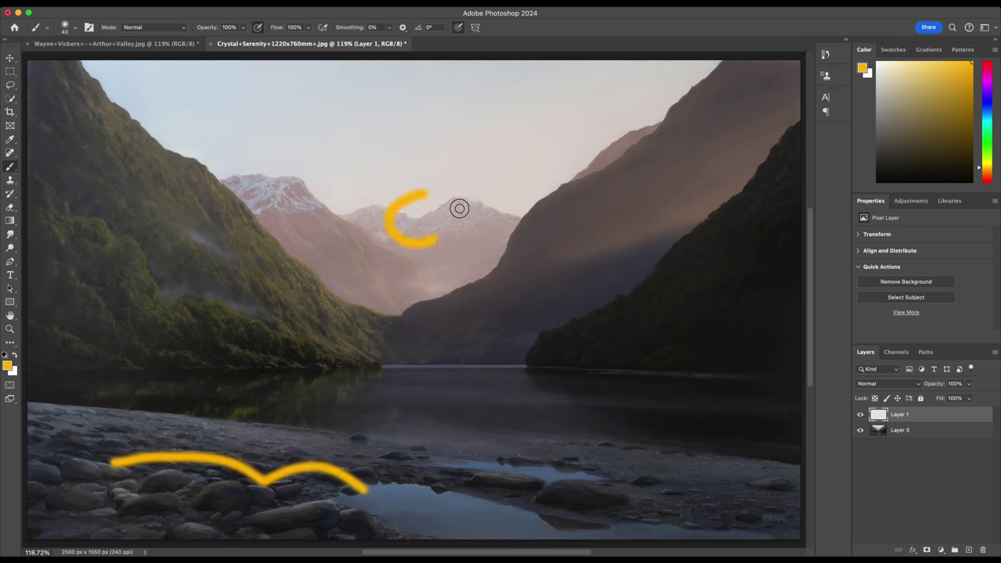
pyautogui.hotkey('ctrl', 'z')
pyautogui.hotkey('ctrl', 'z')
pyautogui.hotkey('ctrl', 'z')
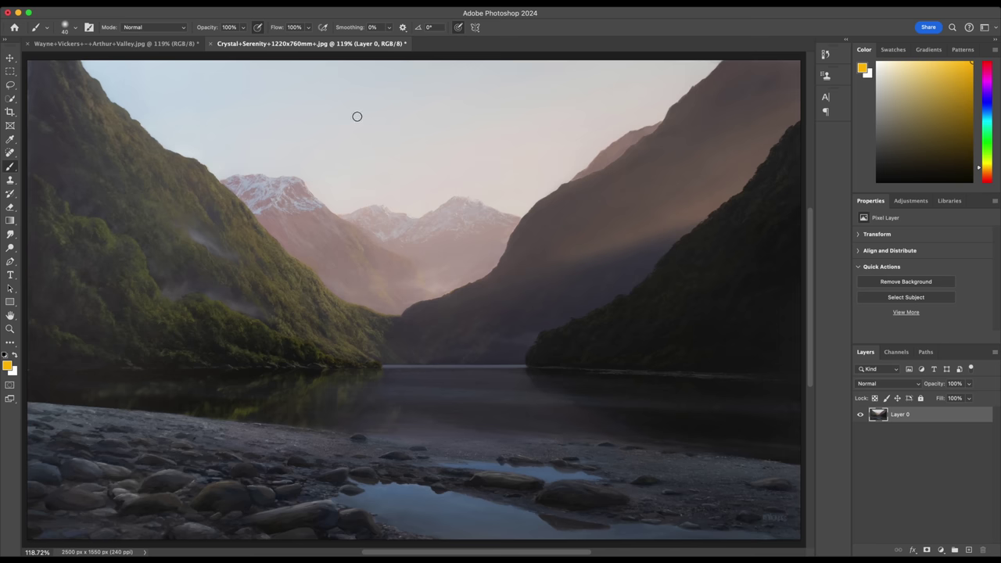
pyautogui.click(117, 43)
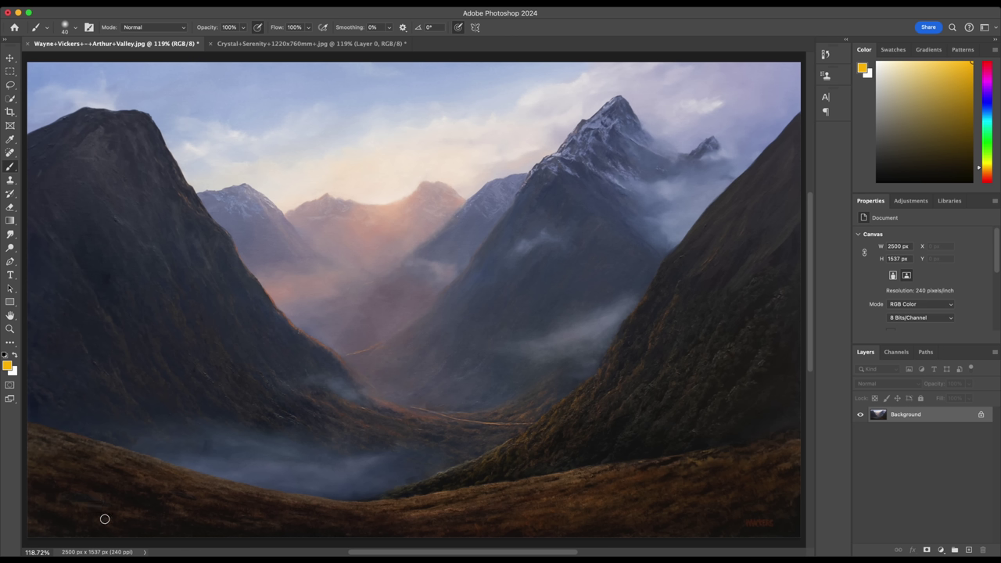
# Step: Draw yellow strokes on the valley painting's hills and valley with a smaller brush, then undo them
pyautogui.moveTo(62, 468)
pyautogui.mouseDown()
pyautogui.moveTo(95, 492)
pyautogui.moveTo(191, 516)
pyautogui.mouseUp()
pyautogui.moveTo(592, 508); pyautogui.dragTo(696, 503)
pyautogui.press('super+z')
pyautogui.press('super+z')
pyautogui.press('[')
pyautogui.press('[')
pyautogui.press('[')
pyautogui.moveTo(618, 495)
pyautogui.mouseDown()
pyautogui.moveTo(604, 460)
pyautogui.moveTo(573, 458)
pyautogui.moveTo(541, 410)
pyautogui.moveTo(508, 411)
pyautogui.moveTo(427, 333)
pyautogui.moveTo(399, 329)
pyautogui.moveTo(365, 262)
pyautogui.mouseUp()
pyautogui.moveTo(415, 167)
pyautogui.mouseDown()
pyautogui.moveTo(349, 178)
pyautogui.moveTo(339, 250)
pyautogui.mouseUp()
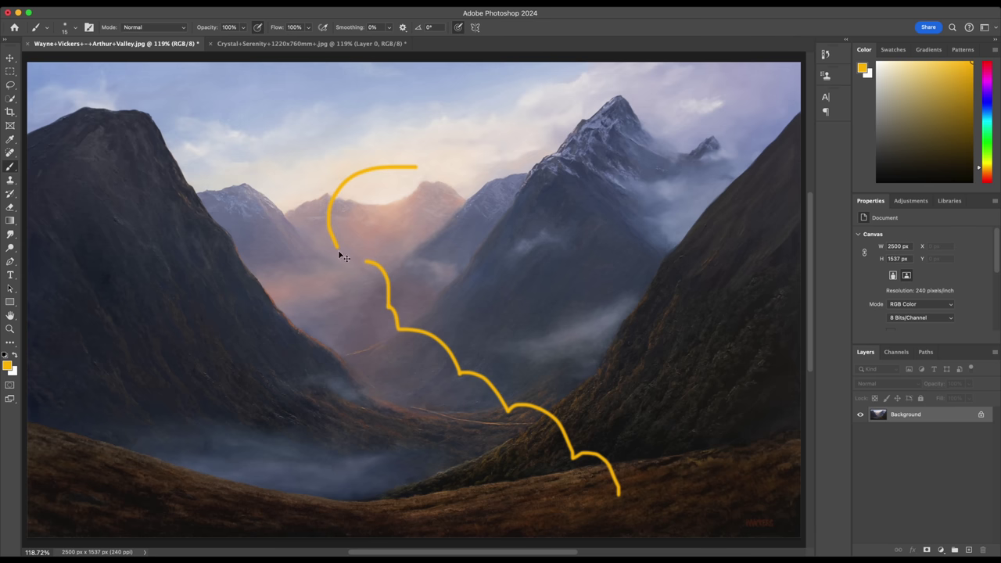
pyautogui.press('super+z')
pyautogui.press('super+z')
pyautogui.press('super+z')
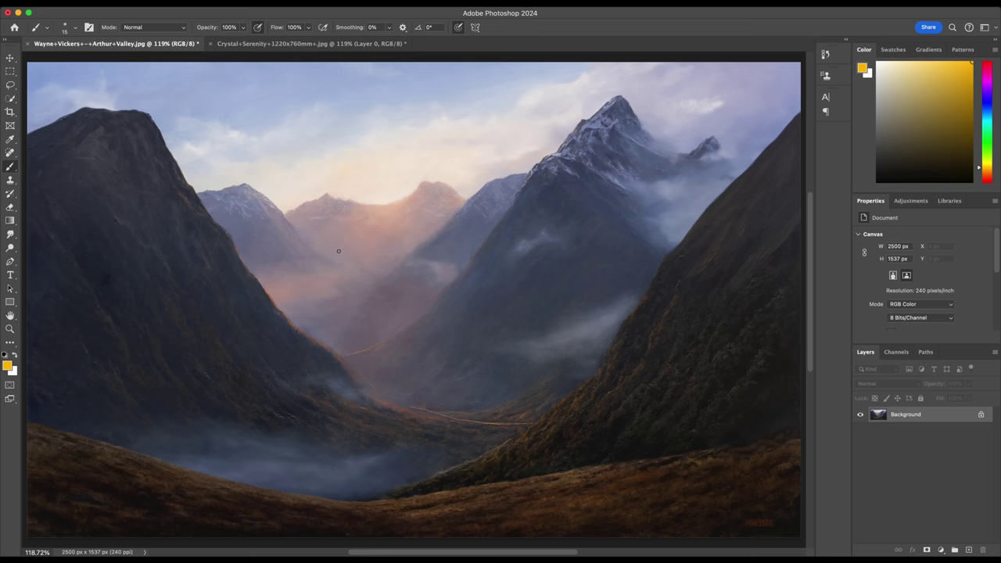
# Step: On the Crystal+Serenity lake painting, mark both shorelines, the foreground rocks and a mountain curve in yellow
pyautogui.click(317, 43)
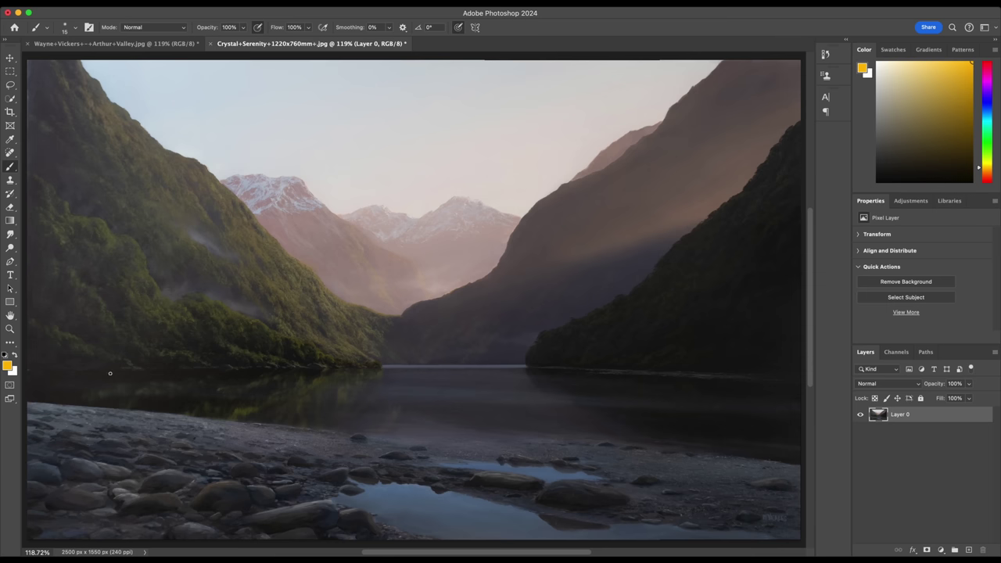
pyautogui.moveTo(86, 377); pyautogui.dragTo(173, 372)
pyautogui.moveTo(113, 394); pyautogui.dragTo(176, 401)
pyautogui.moveTo(159, 492); pyautogui.dragTo(172, 493)
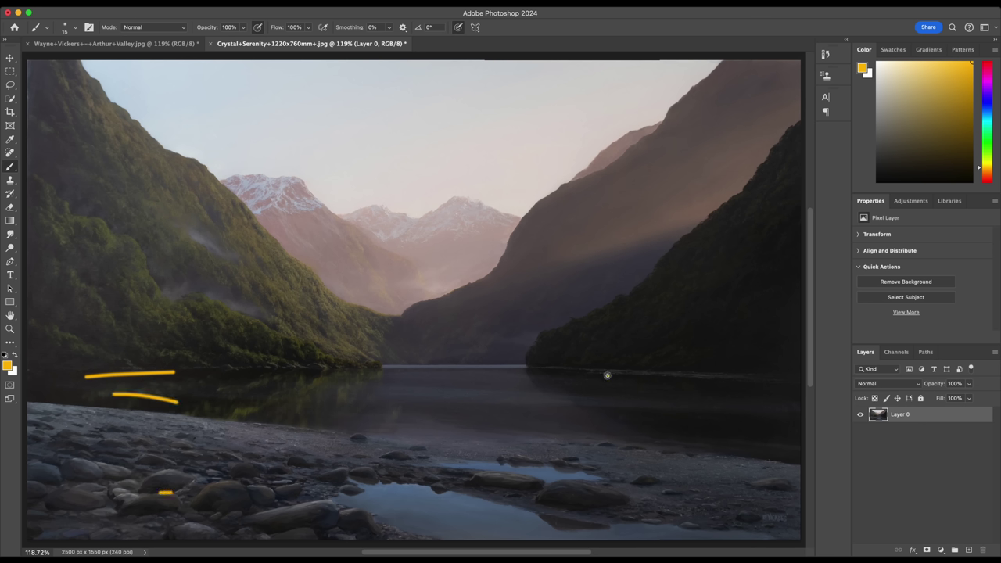
pyautogui.moveTo(621, 375); pyautogui.dragTo(688, 376)
pyautogui.moveTo(619, 404); pyautogui.dragTo(667, 405)
pyautogui.moveTo(490, 360)
pyautogui.mouseDown()
pyautogui.moveTo(434, 341)
pyautogui.moveTo(432, 310)
pyautogui.moveTo(410, 279)
pyautogui.moveTo(397, 233)
pyautogui.mouseUp()
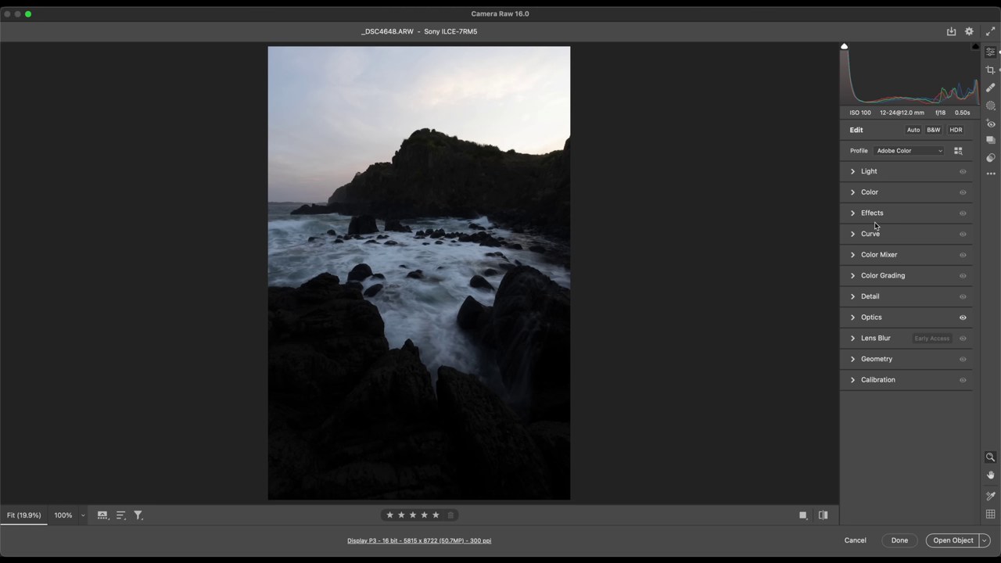
# Step: Raise Exposure to +1.05 and settle Highlights at -25, checking the rocks and water up close
pyautogui.click(868, 172)
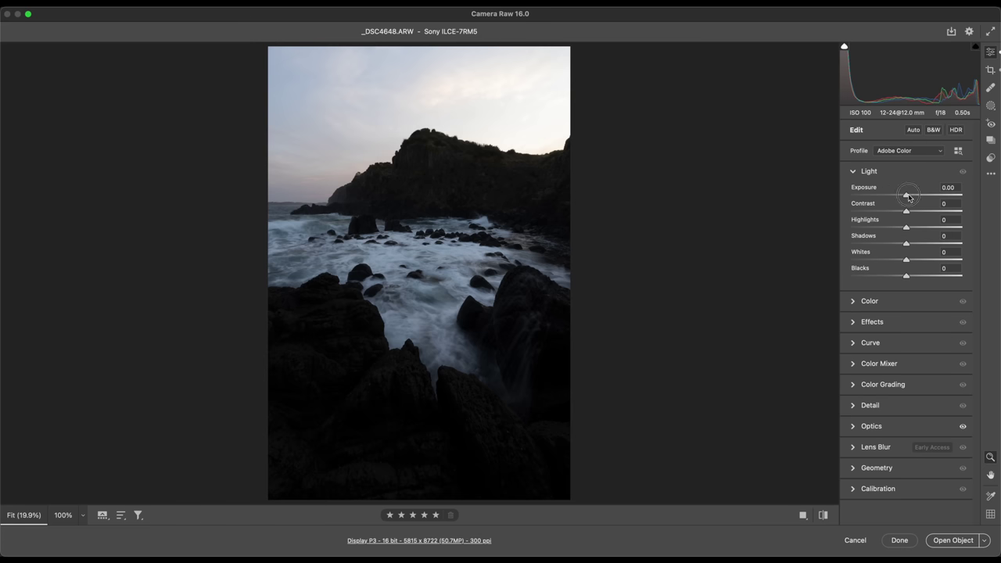
pyautogui.moveTo(906, 198); pyautogui.dragTo(917, 201)
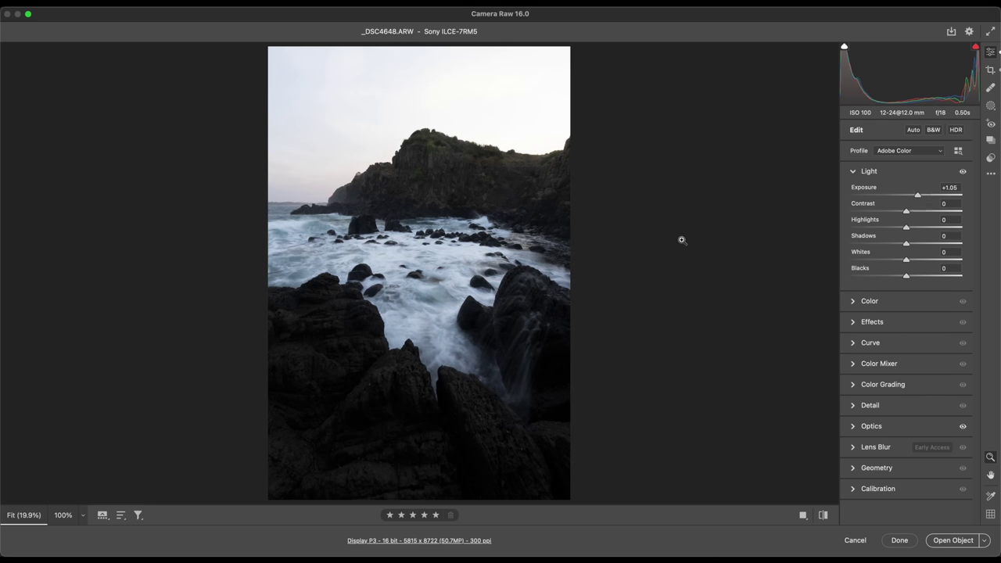
pyautogui.scroll(3, 527, 358)
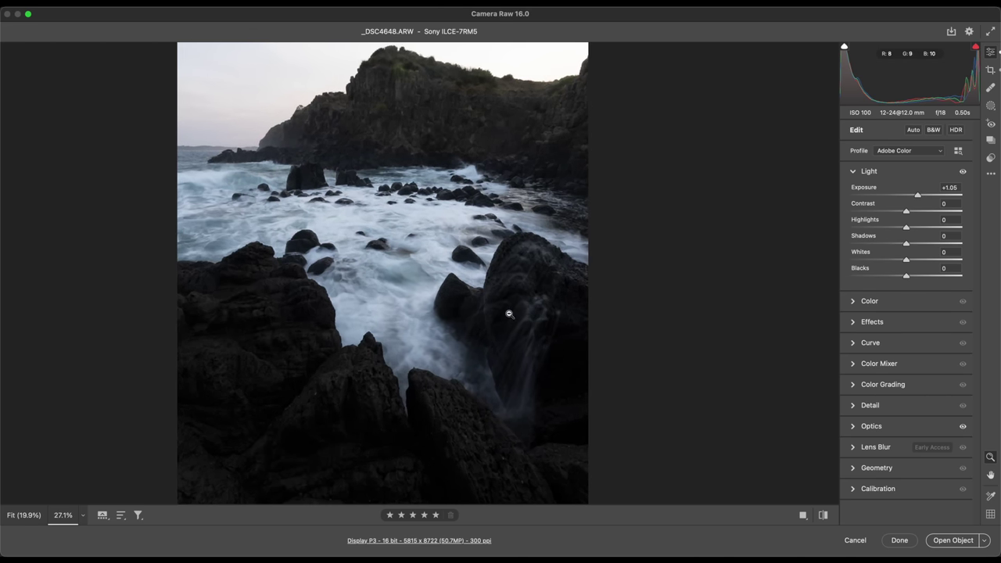
pyautogui.scroll(-3, 483, 194)
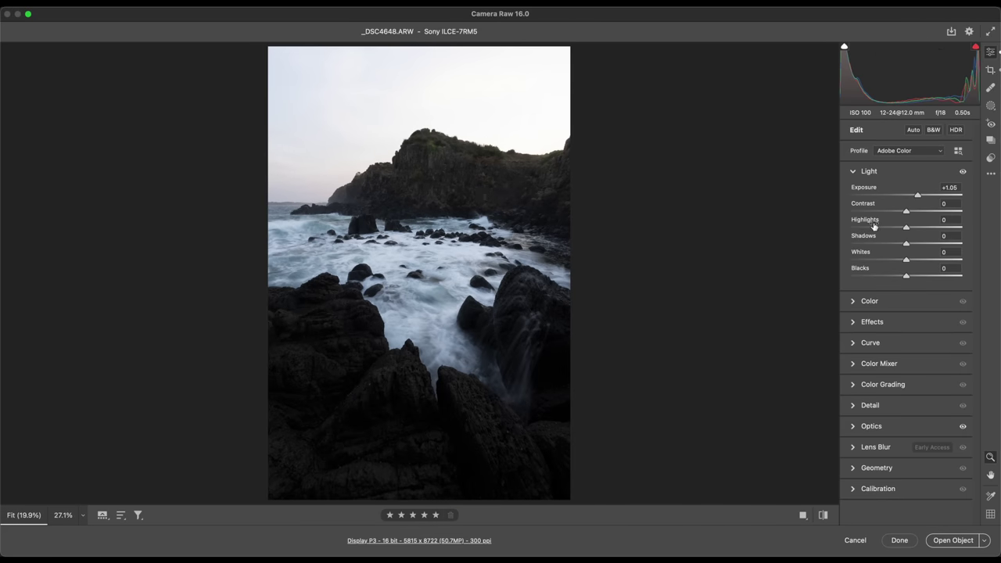
pyautogui.moveTo(905, 226); pyautogui.dragTo(834, 235)
pyautogui.click(417, 362)
pyautogui.moveTo(852, 228); pyautogui.dragTo(895, 229)
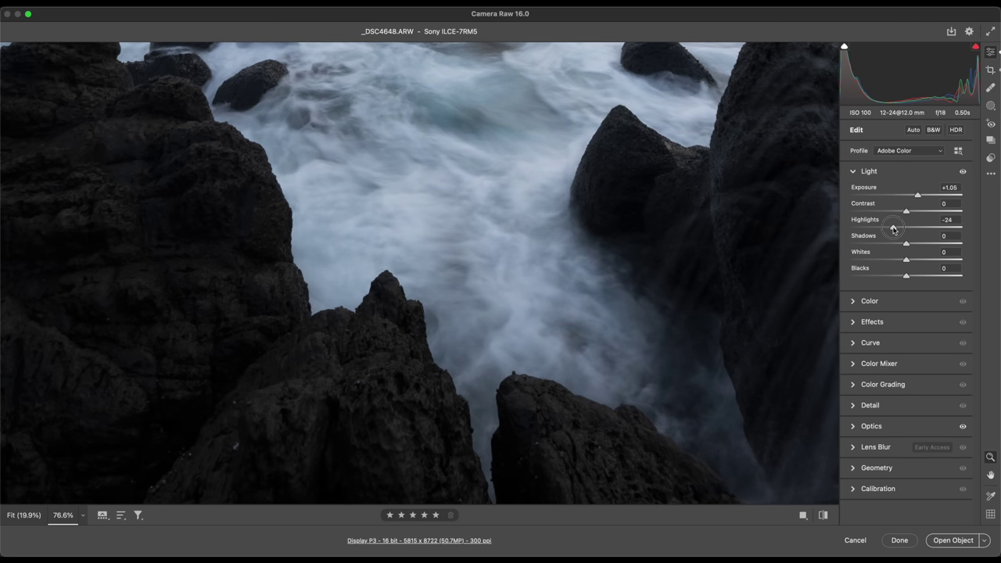
pyautogui.click(667, 245)
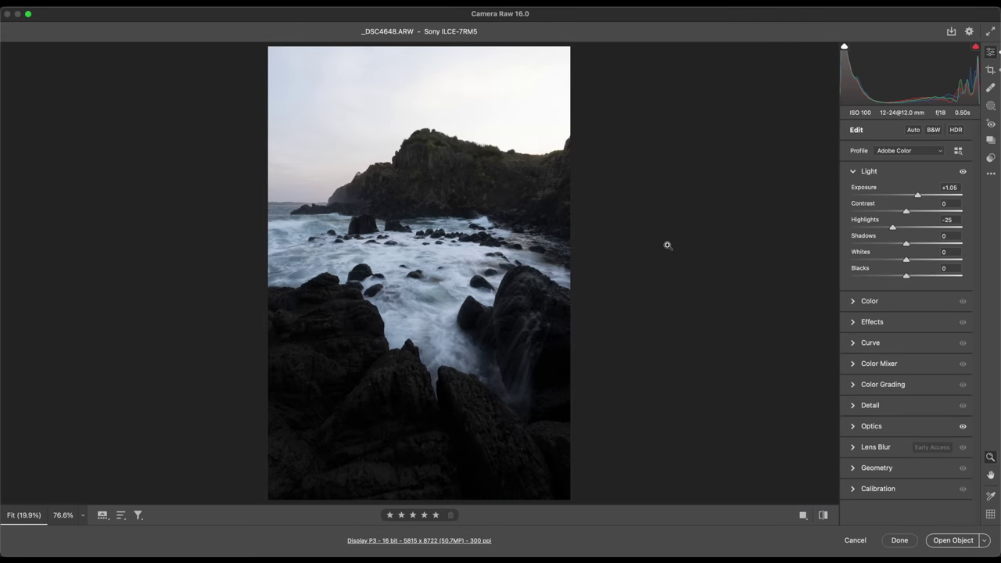
# Step: Compare Adobe Landscape with Adobe Color and keep Adobe Landscape, zooming in on the cliff to judge
pyautogui.click(901, 153)
pyautogui.click(917, 162)
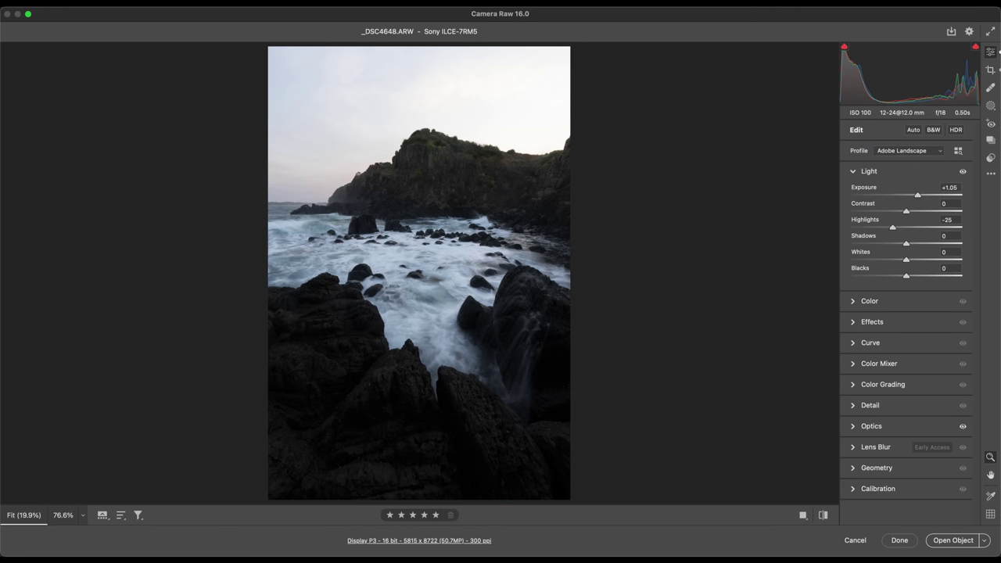
pyautogui.click(929, 151)
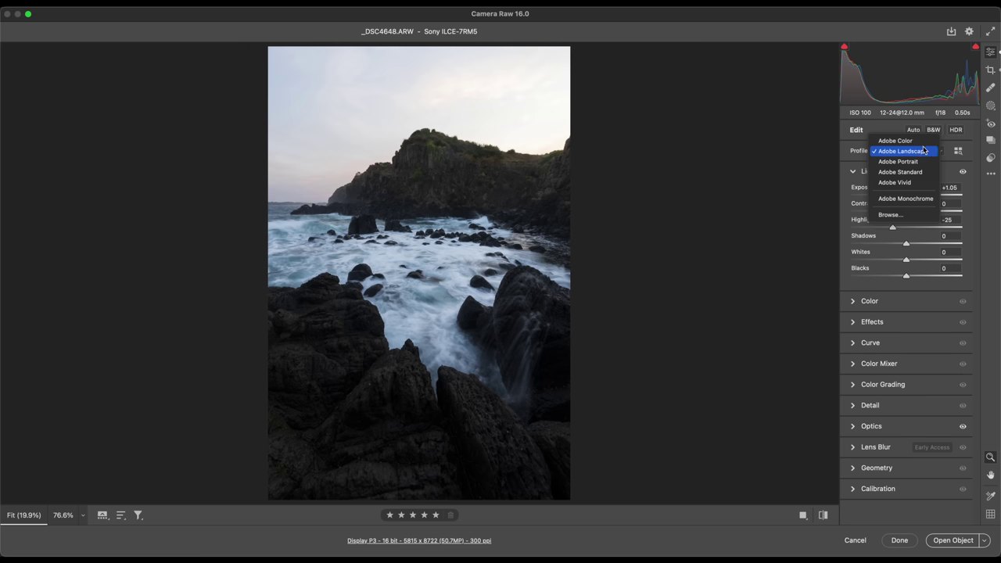
pyautogui.click(925, 141)
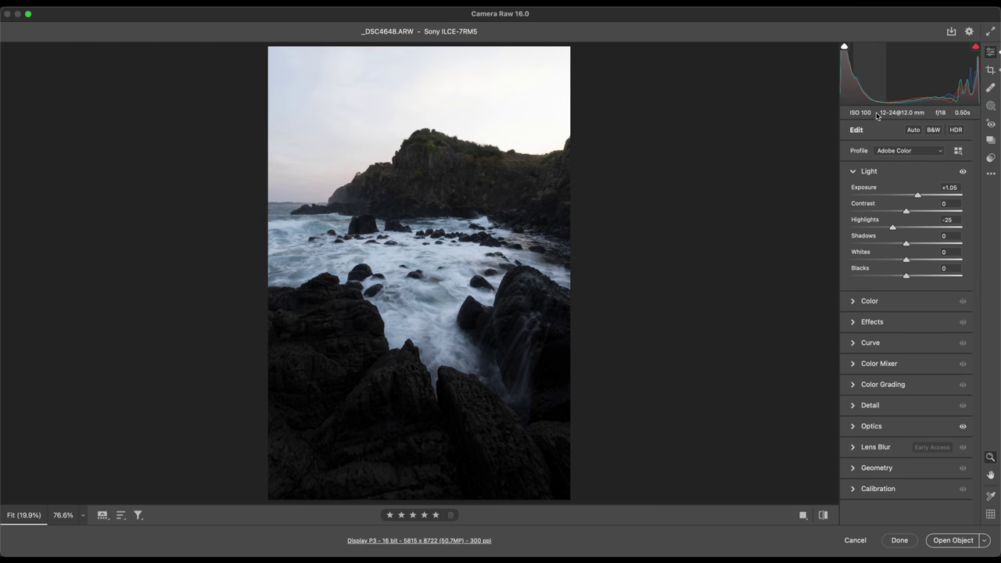
pyautogui.click(905, 151)
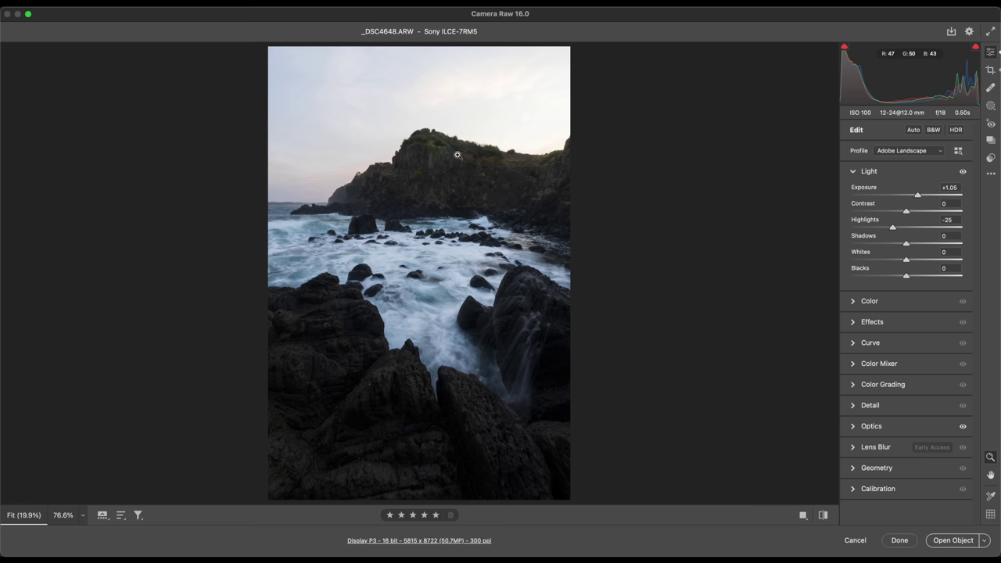
pyautogui.moveTo(410, 145); pyautogui.dragTo(487, 148)
pyautogui.keyDown('alt'); pyautogui.click(487, 283); pyautogui.keyUp('alt')
# Step: Create a smaller brush mask with Exposure -0.70 and Highlights -14, painting it across the top sky
pyautogui.click(991, 106)
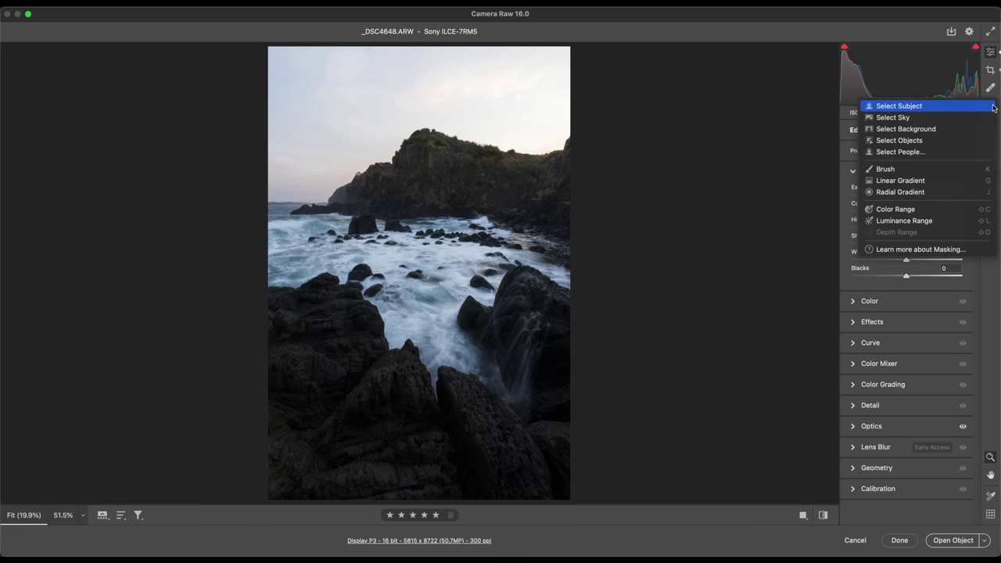
pyautogui.click(929, 174)
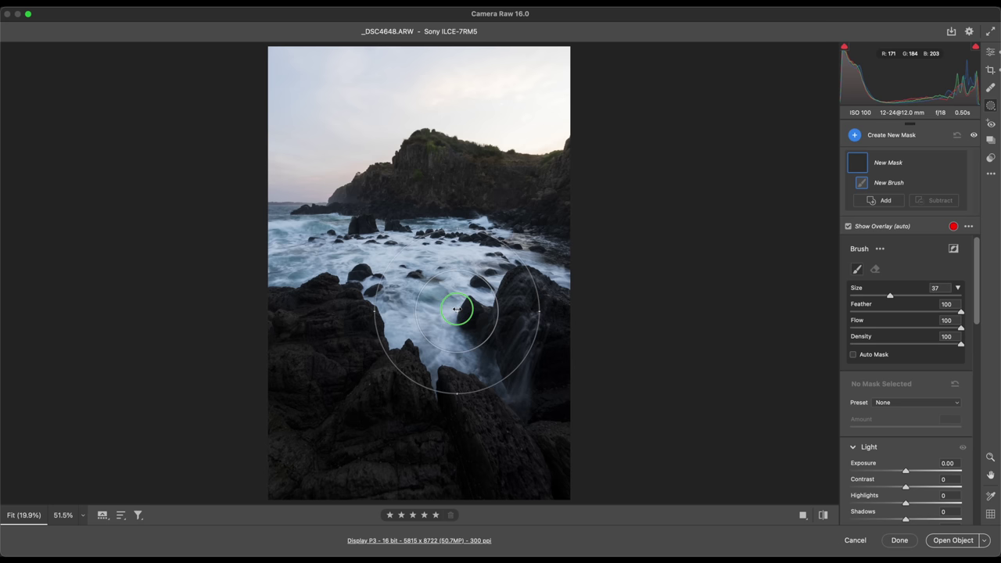
pyautogui.press('[')
pyautogui.press('[')
pyautogui.press('[')
pyautogui.press('[')
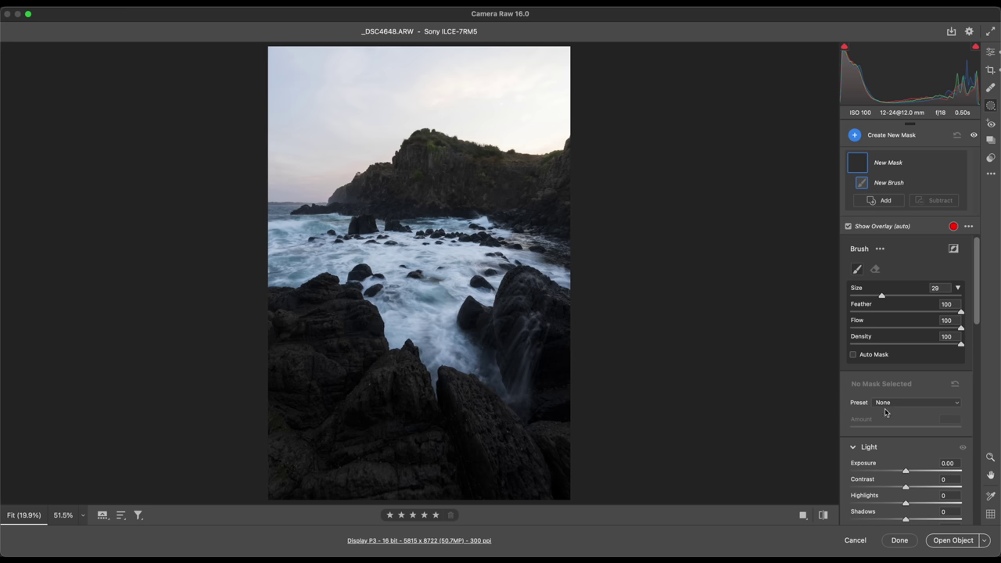
pyautogui.scroll(-5, 883, 419)
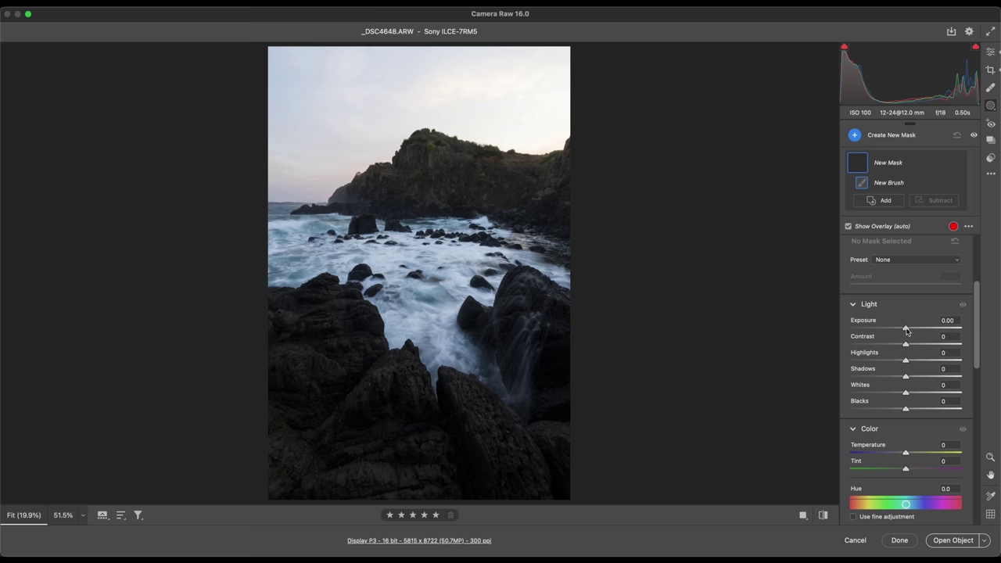
pyautogui.click(897, 328)
pyautogui.click(897, 360)
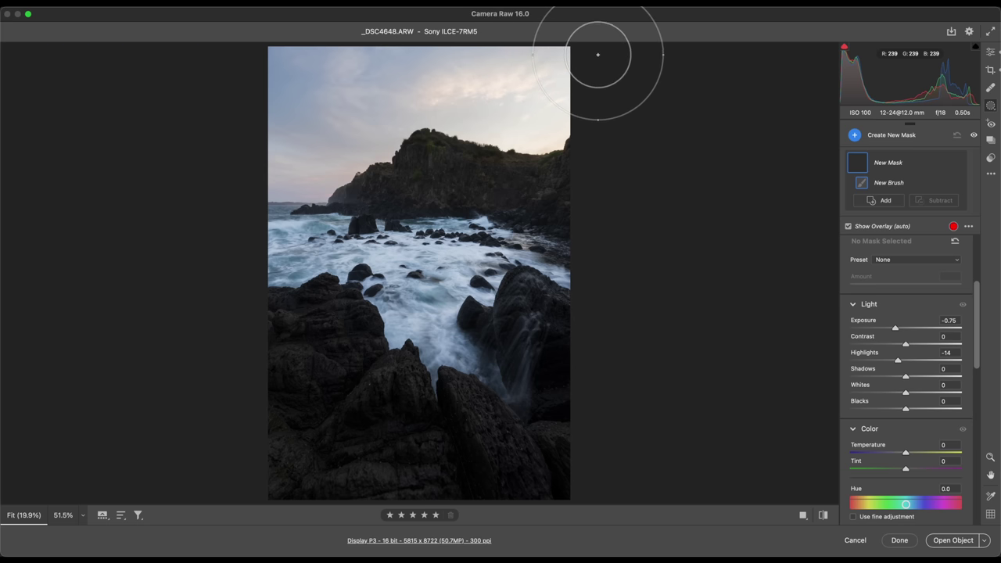
pyautogui.moveTo(577, 50)
pyautogui.mouseDown()
pyautogui.moveTo(469, 39)
pyautogui.moveTo(268, 40)
pyautogui.moveTo(269, 49)
pyautogui.mouseUp()
pyautogui.click(991, 50)
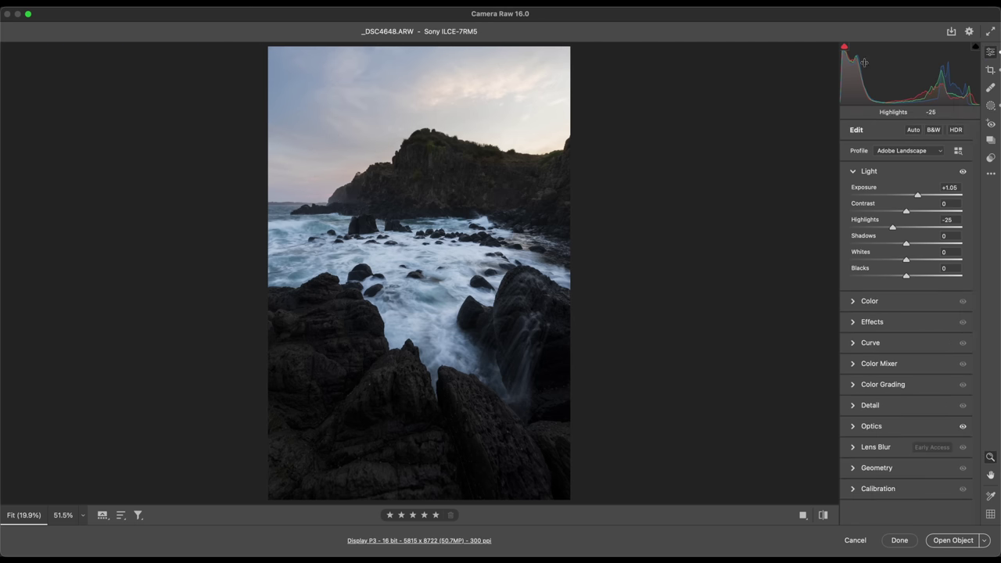
pyautogui.moveTo(401, 80); pyautogui.dragTo(507, 65)
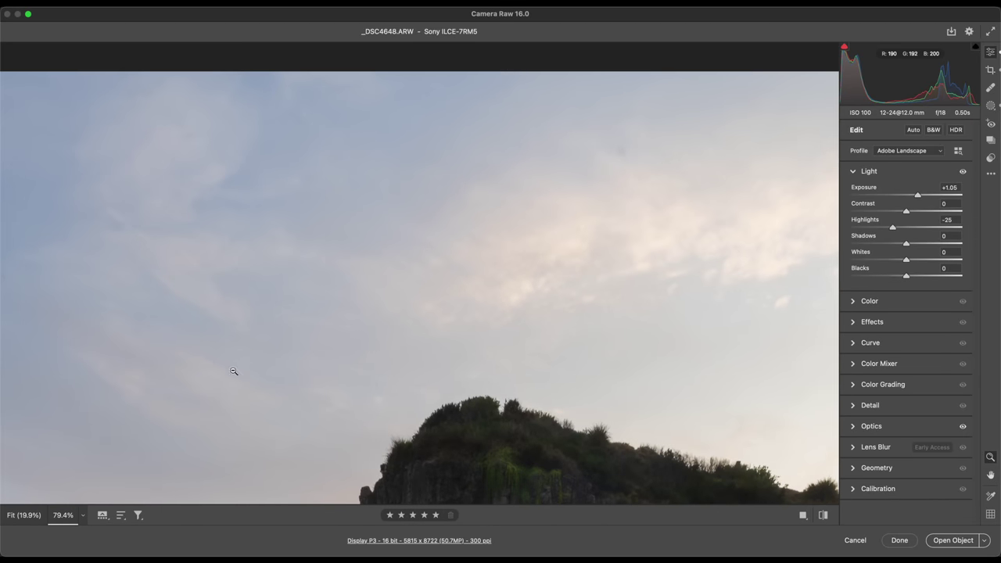
pyautogui.scroll(-10, 182, 407)
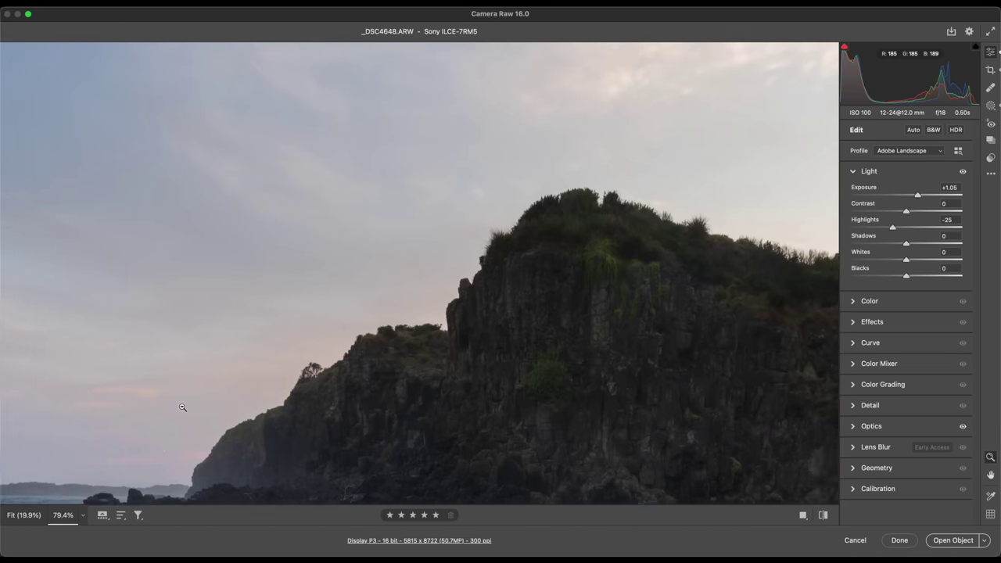
pyautogui.click(182, 408)
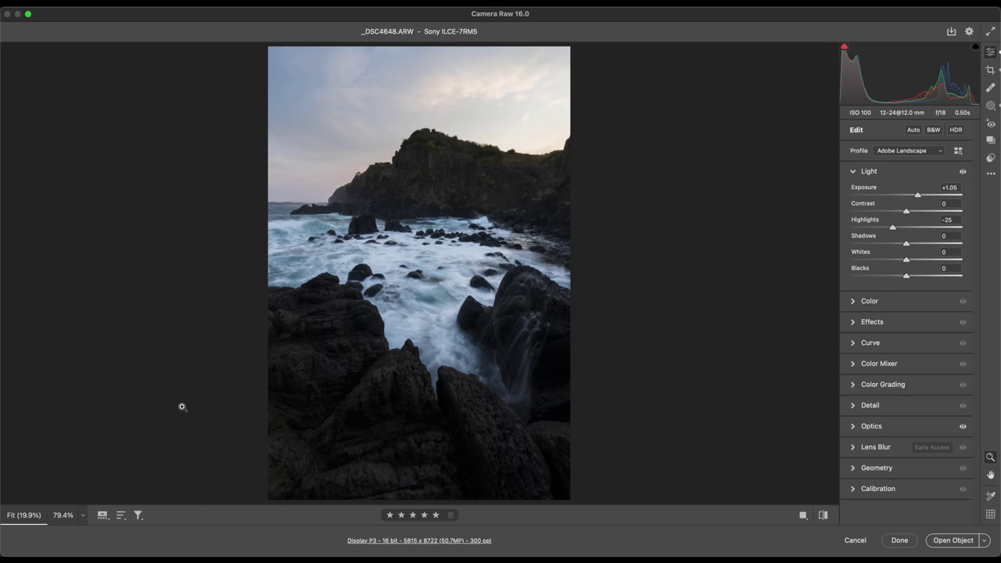
# Step: Create Mask 2 with added Dehaze, paint it along the sky's top edge, and set Exposure to -0.35
pyautogui.press('k')
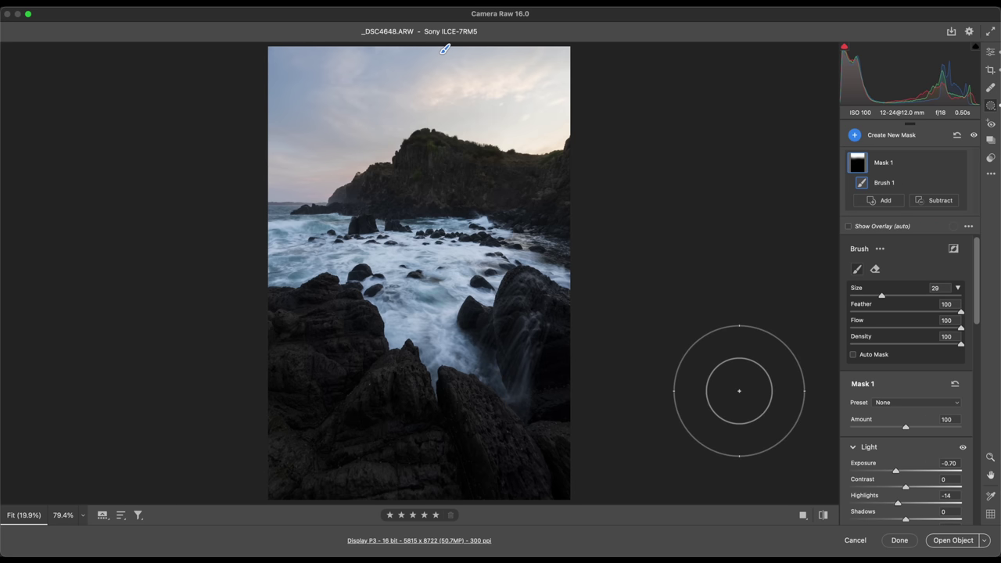
pyautogui.scroll(-3, 901, 430)
pyautogui.scroll(-10, 900, 430)
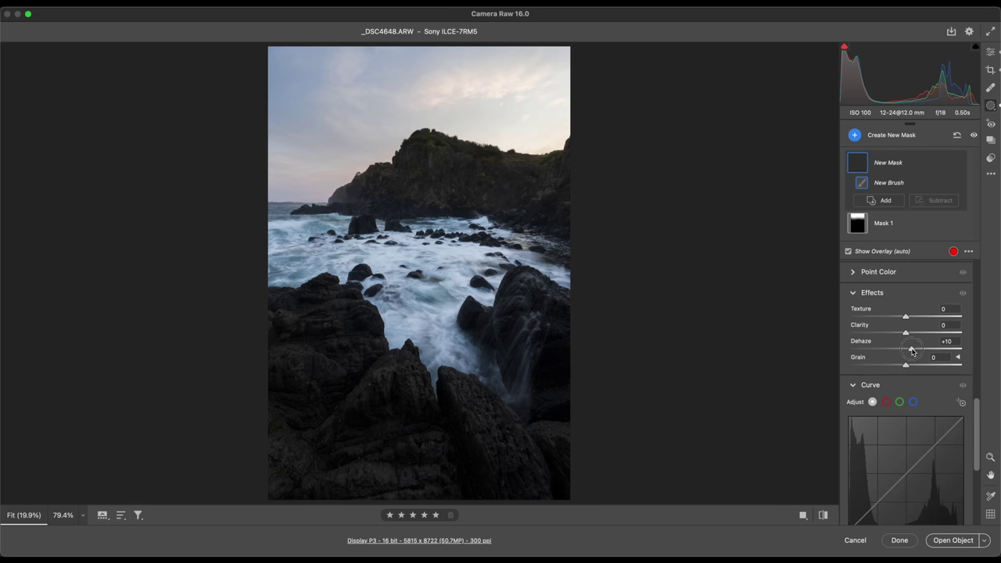
pyautogui.moveTo(913, 352); pyautogui.dragTo(914, 352)
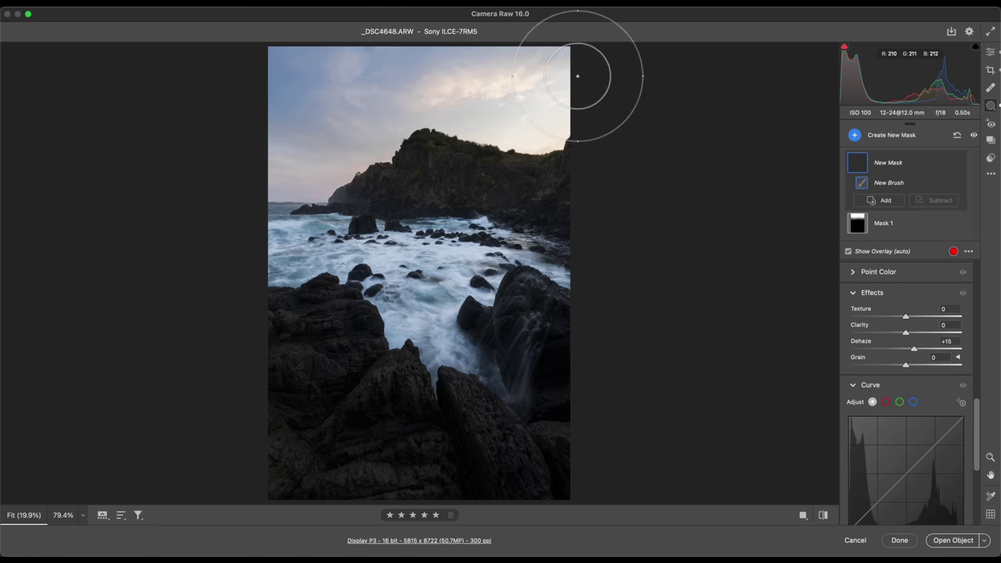
pyautogui.moveTo(553, 32); pyautogui.dragTo(438, 45)
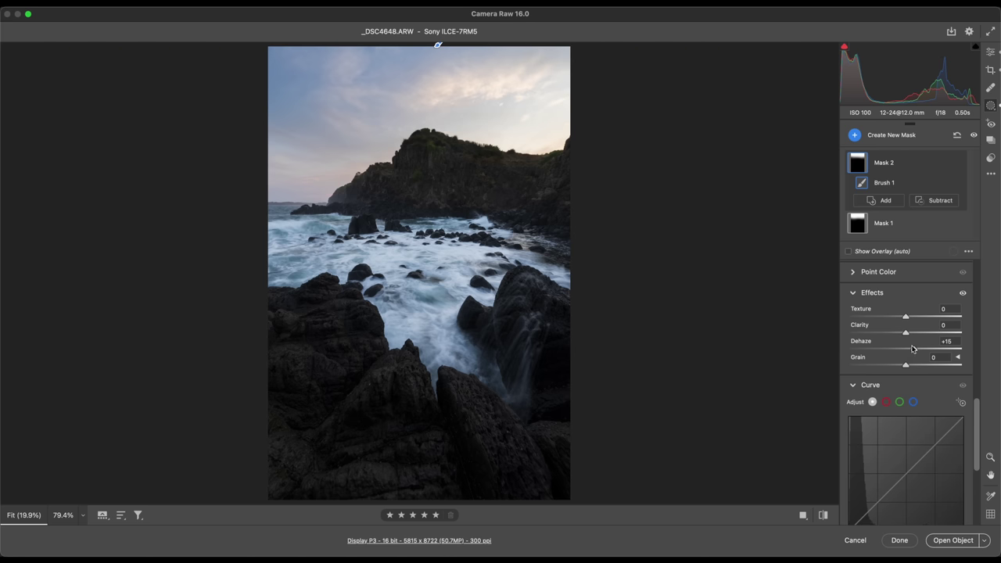
pyautogui.moveTo(912, 349); pyautogui.dragTo(913, 351)
pyautogui.scroll(10, 913, 351)
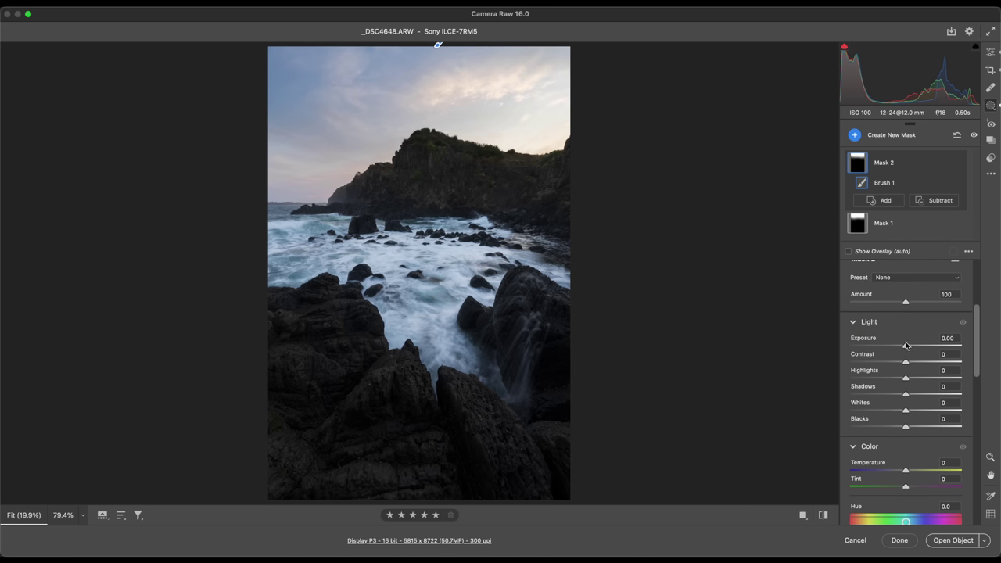
pyautogui.moveTo(905, 345); pyautogui.dragTo(901, 344)
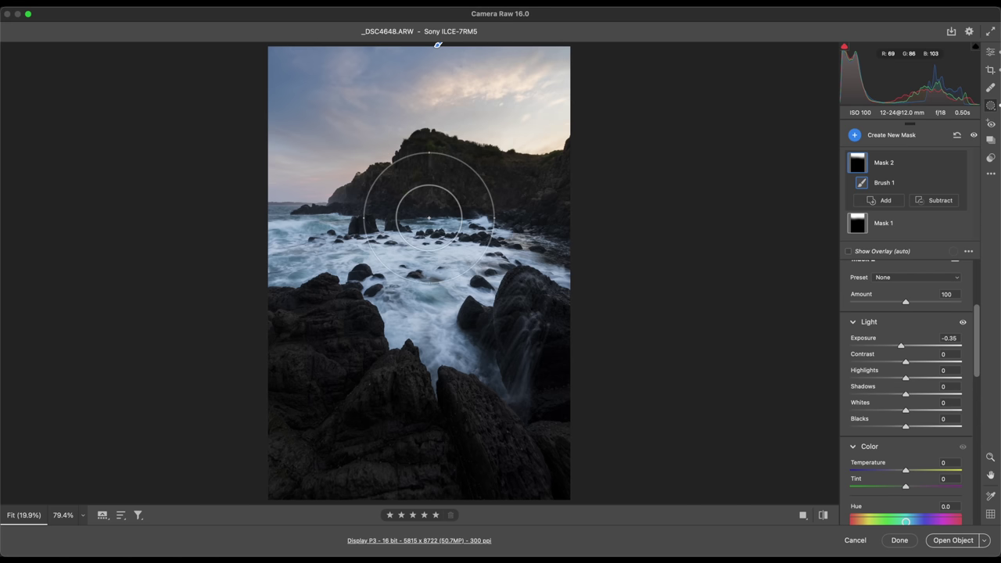
# Step: Create Mask 3 with Texture +26 and paint it over the lower foreground rocks using a smaller brush
pyautogui.press('k')
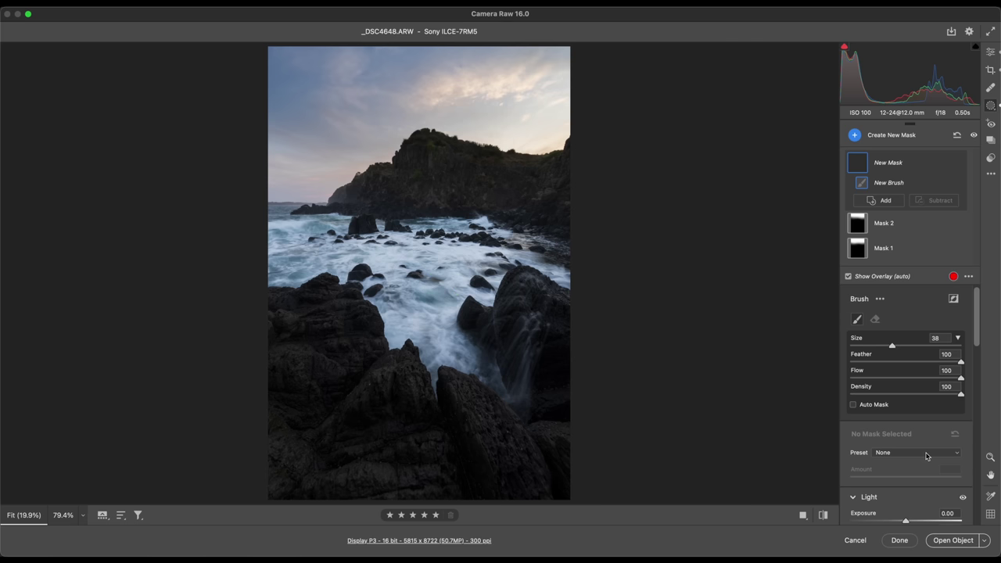
pyautogui.scroll(-5, 928, 405)
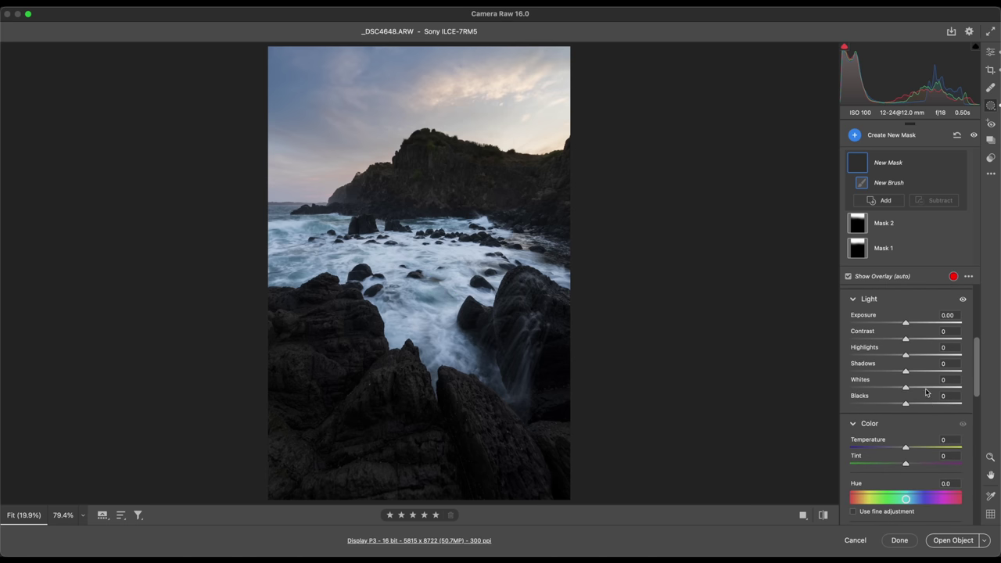
pyautogui.scroll(-5, 924, 358)
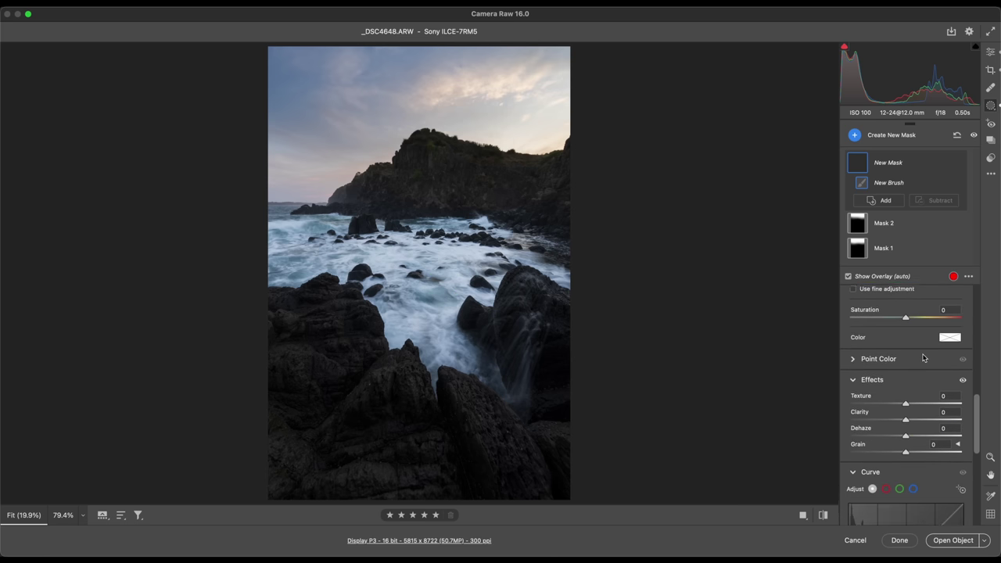
pyautogui.scroll(-1, 923, 357)
pyautogui.click(920, 369)
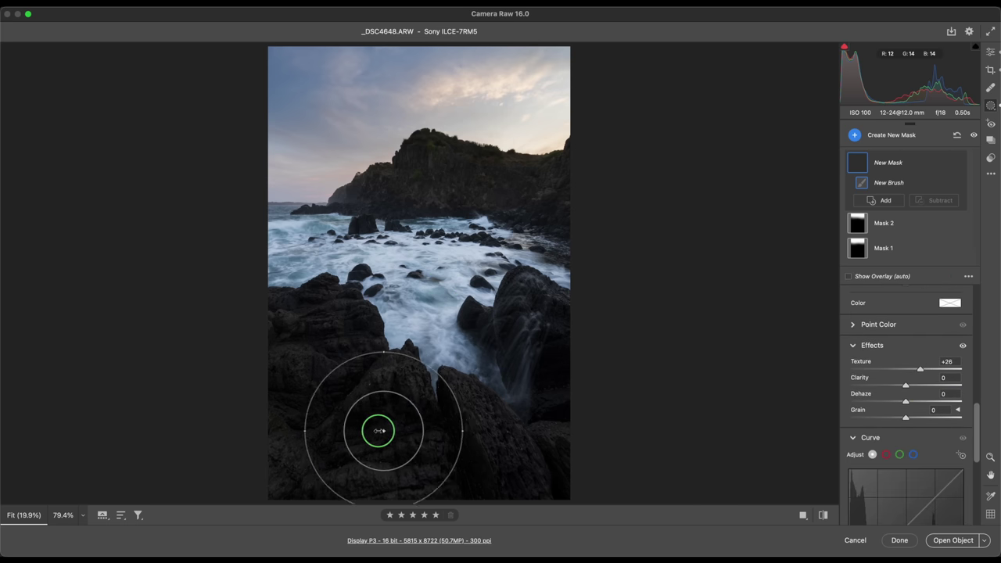
pyautogui.moveTo(377, 430); pyautogui.dragTo(368, 428)
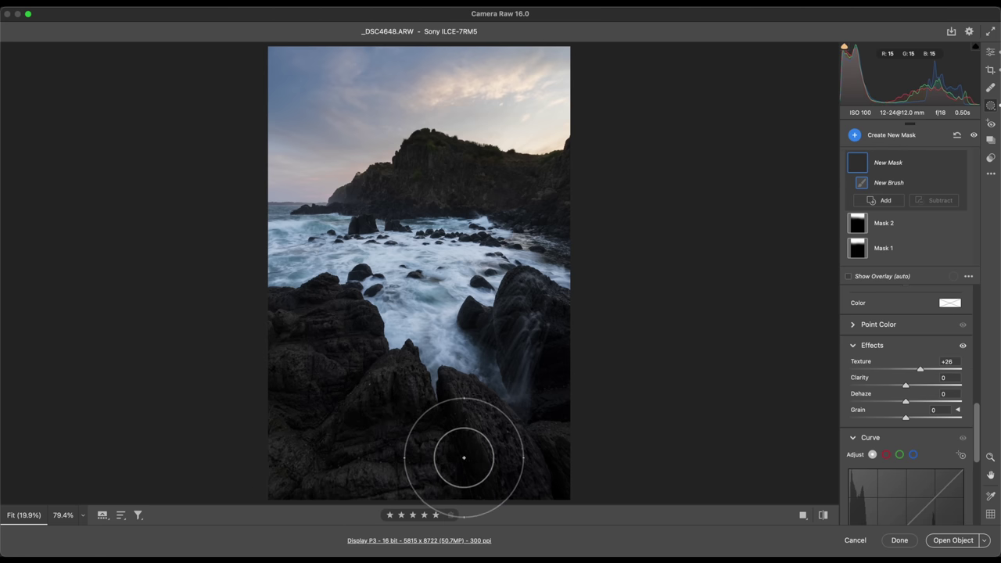
pyautogui.moveTo(463, 457); pyautogui.dragTo(431, 458)
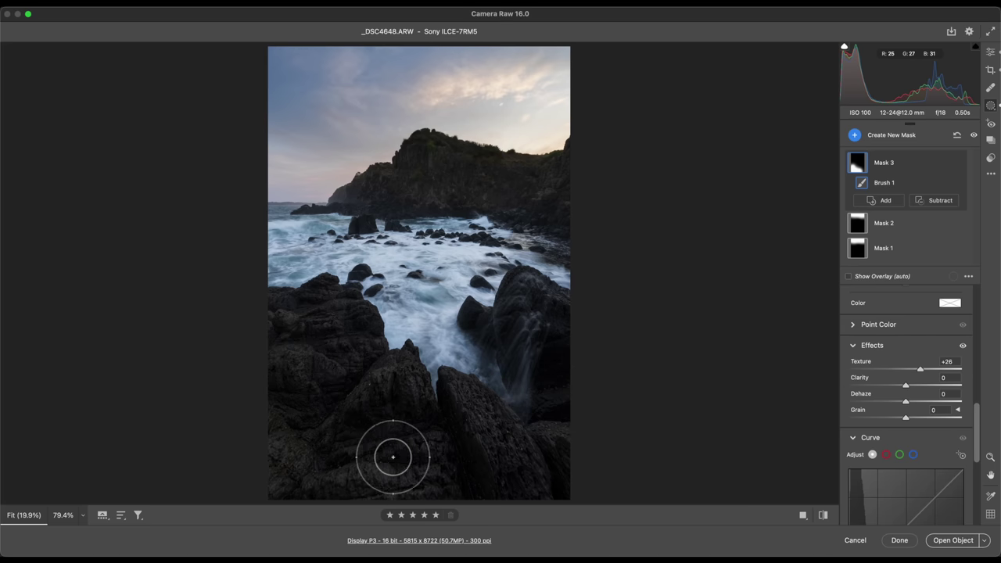
pyautogui.moveTo(381, 437)
pyautogui.mouseDown()
pyautogui.moveTo(487, 427)
pyautogui.moveTo(520, 445)
pyautogui.mouseUp()
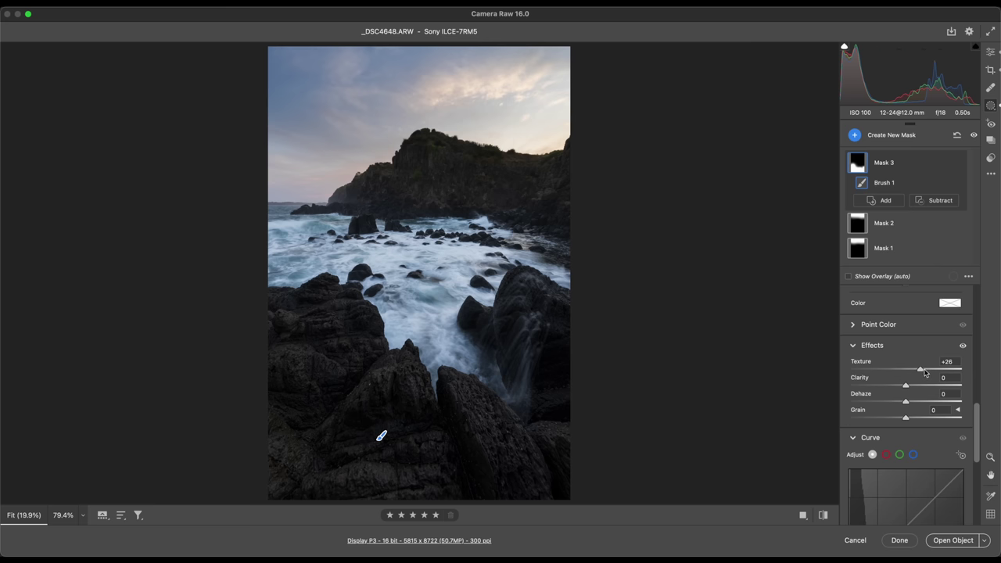
# Step: Brighten the rock mask's Whites to +45 and warm it to Temperature +12
pyautogui.scroll(5, 922, 372)
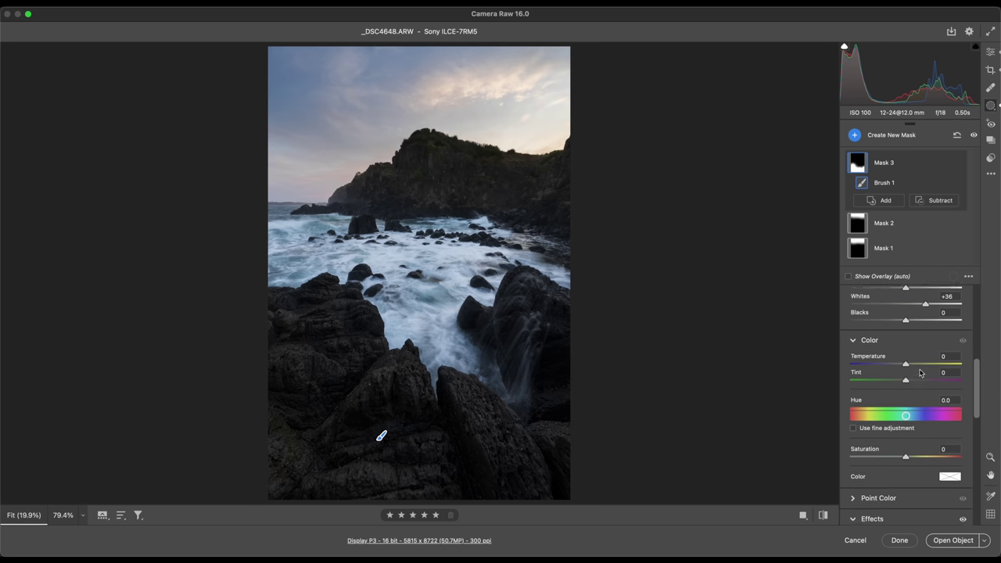
pyautogui.scroll(1, 919, 372)
pyautogui.moveTo(931, 338); pyautogui.dragTo(931, 336)
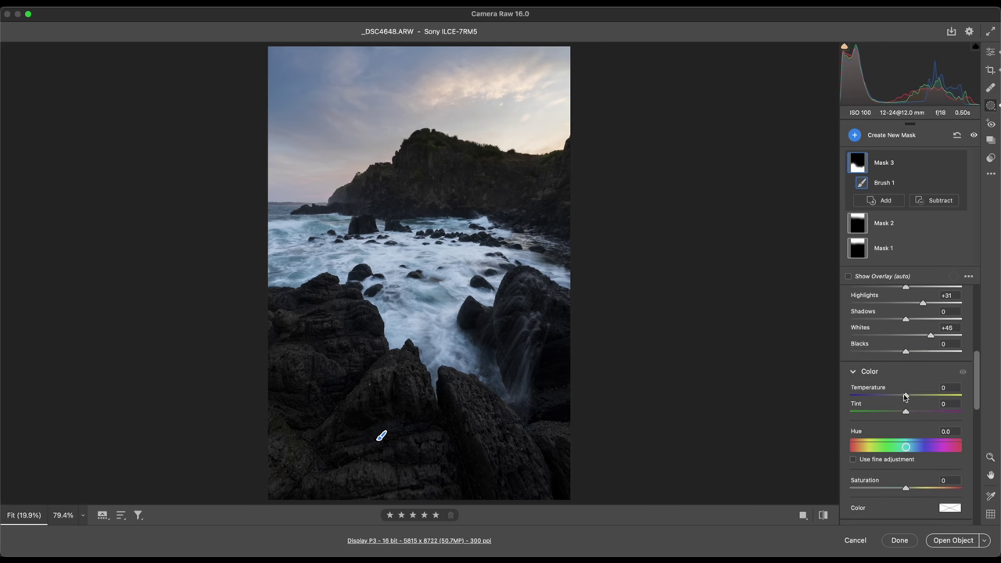
pyautogui.moveTo(905, 397); pyautogui.dragTo(905, 413)
pyautogui.moveTo(909, 396); pyautogui.dragTo(912, 396)
# Step: Set the global Vibrance to +20 and Saturation to +8
pyautogui.click(992, 52)
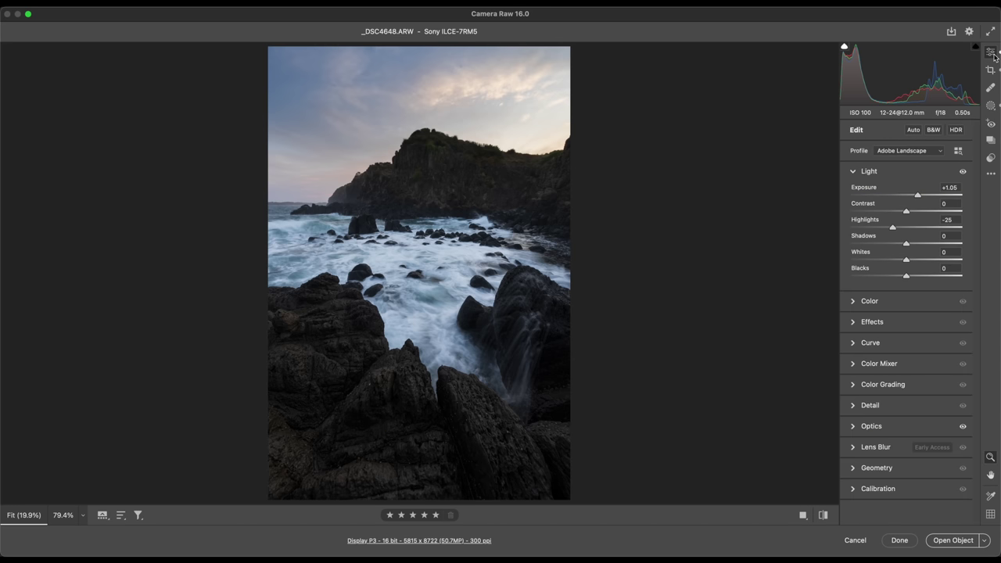
pyautogui.click(891, 172)
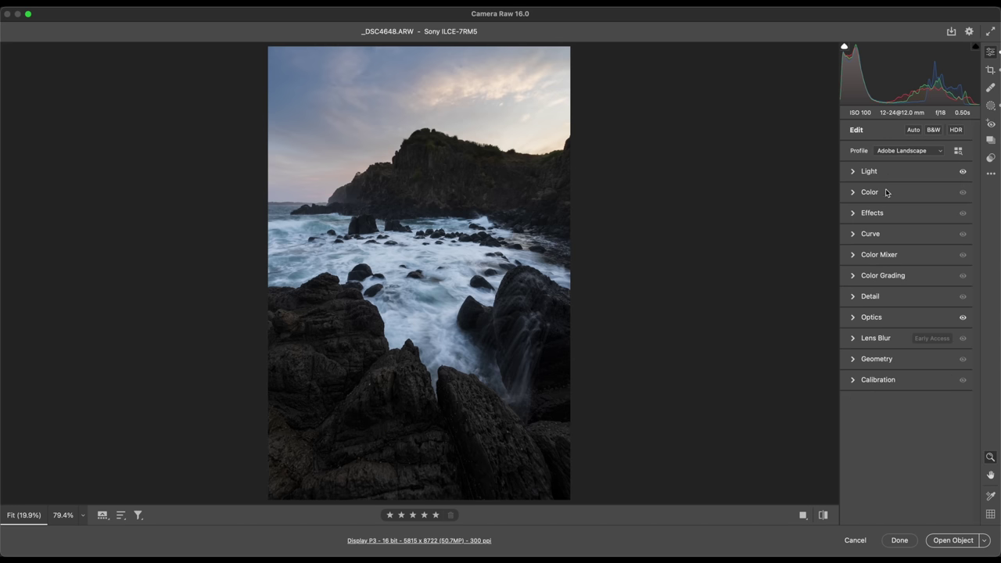
pyautogui.click(886, 195)
pyautogui.click(917, 268)
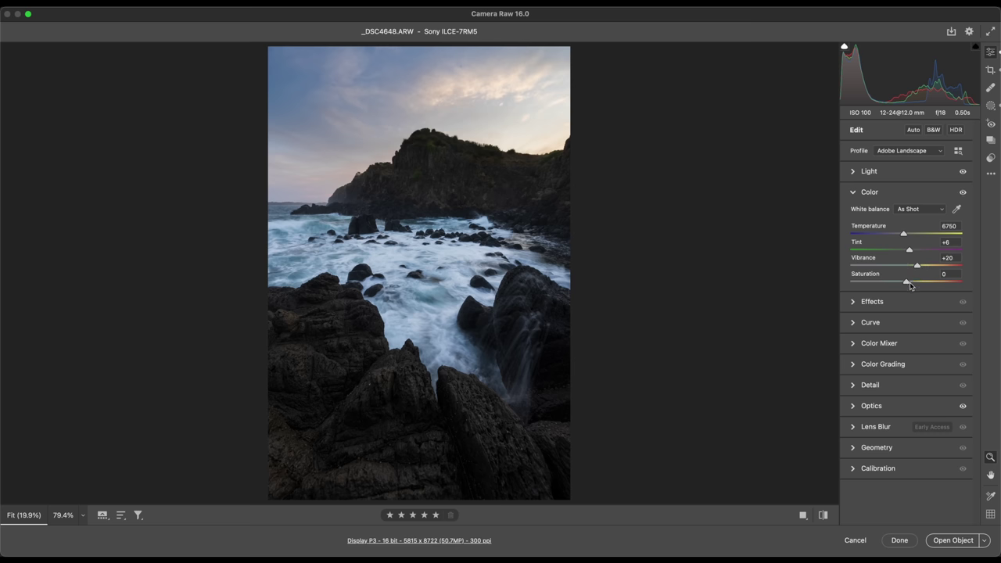
pyautogui.moveTo(906, 282); pyautogui.dragTo(915, 283)
# Step: In Color Grading, tint the highlights warm orange and the midtones blue (Hue 231, Saturation 8)
pyautogui.click(897, 199)
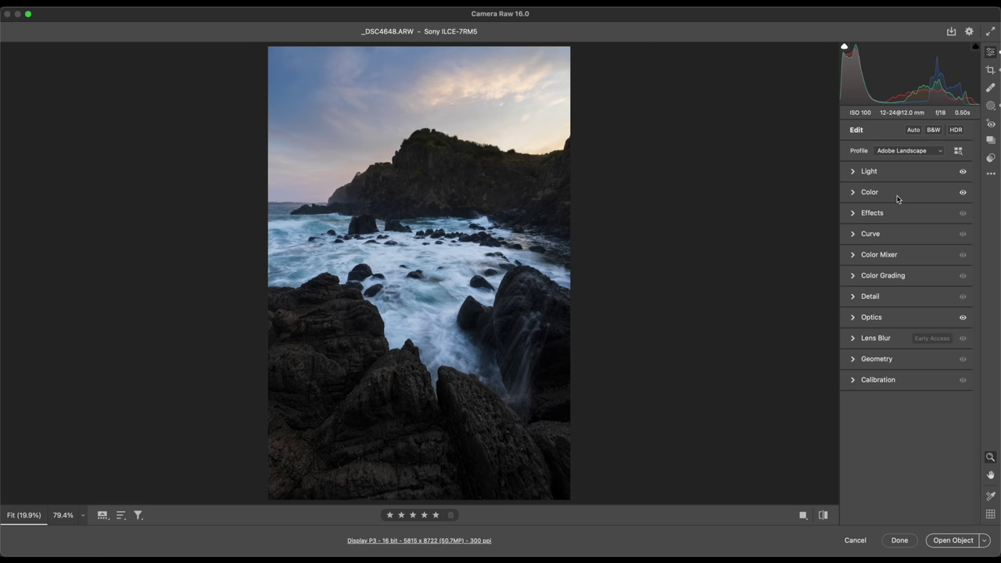
pyautogui.click(892, 276)
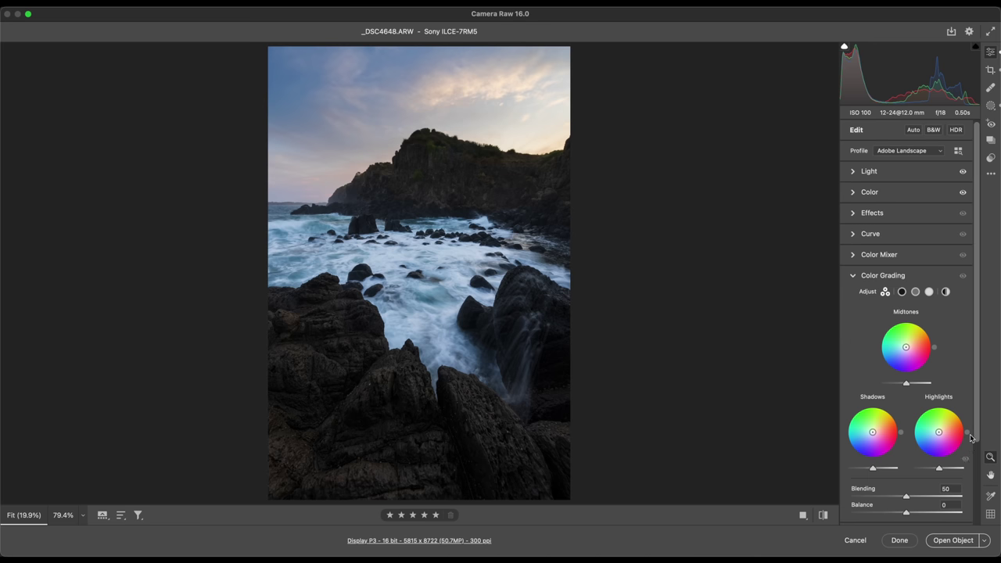
pyautogui.moveTo(964, 422); pyautogui.dragTo(943, 427)
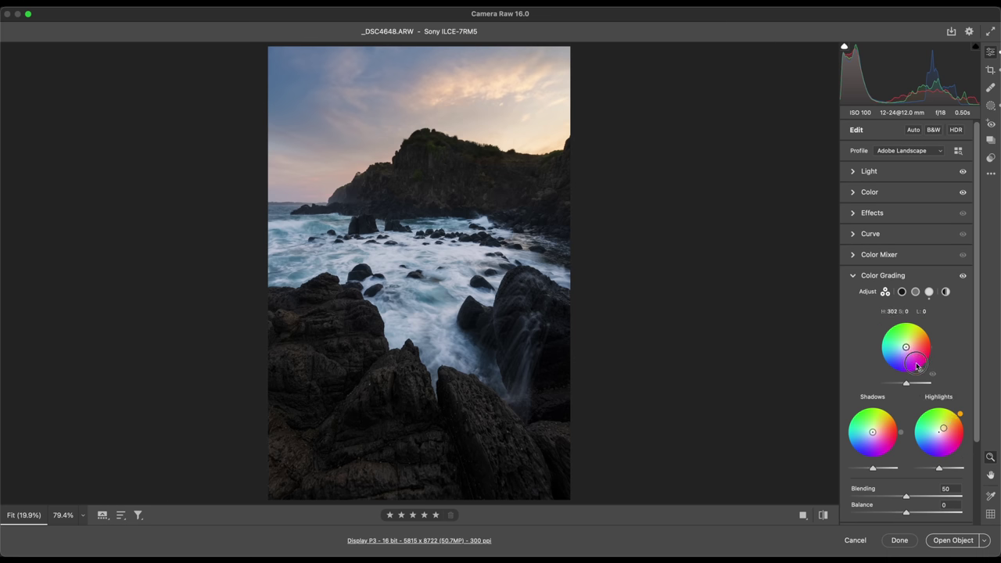
pyautogui.moveTo(899, 367)
pyautogui.mouseDown()
pyautogui.moveTo(888, 369)
pyautogui.moveTo(904, 350)
pyautogui.mouseUp()
pyautogui.press('shift')
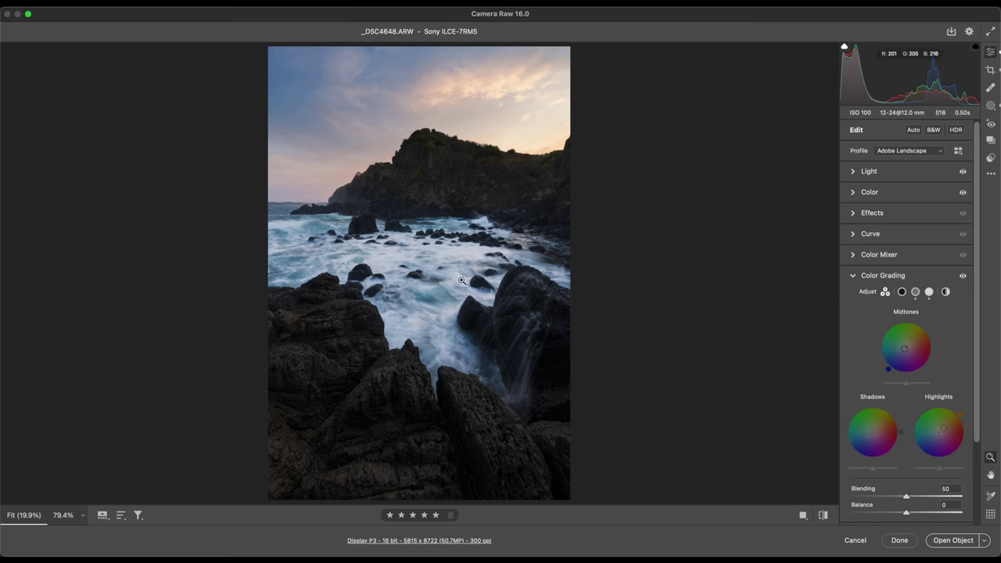
# Step: Create Mask 4 with a size-23 brush and paint a Shadows +15, Blacks +16 lift onto the cliff
pyautogui.press('k')
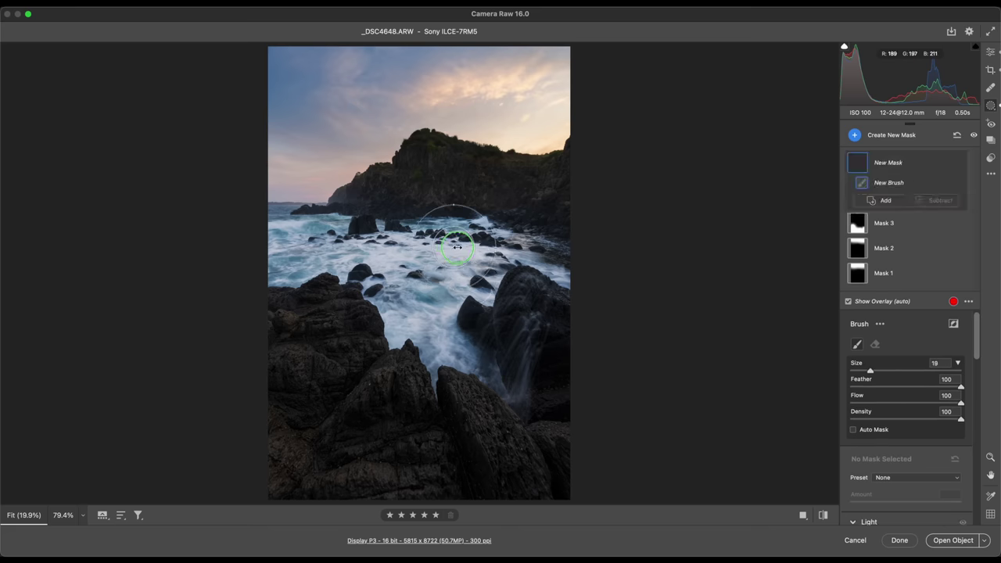
pyautogui.moveTo(459, 247); pyautogui.dragTo(454, 249)
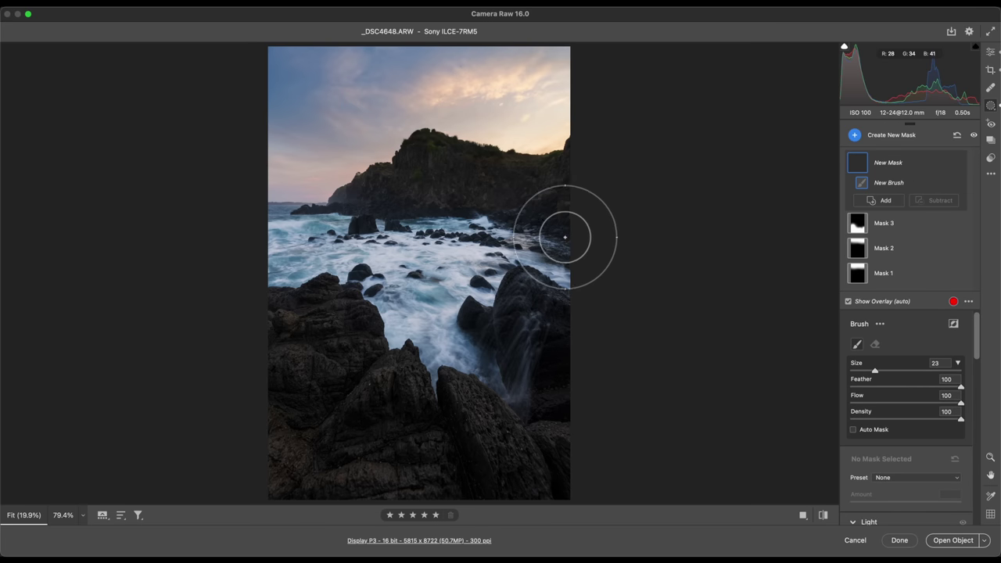
pyautogui.scroll(-5, 910, 441)
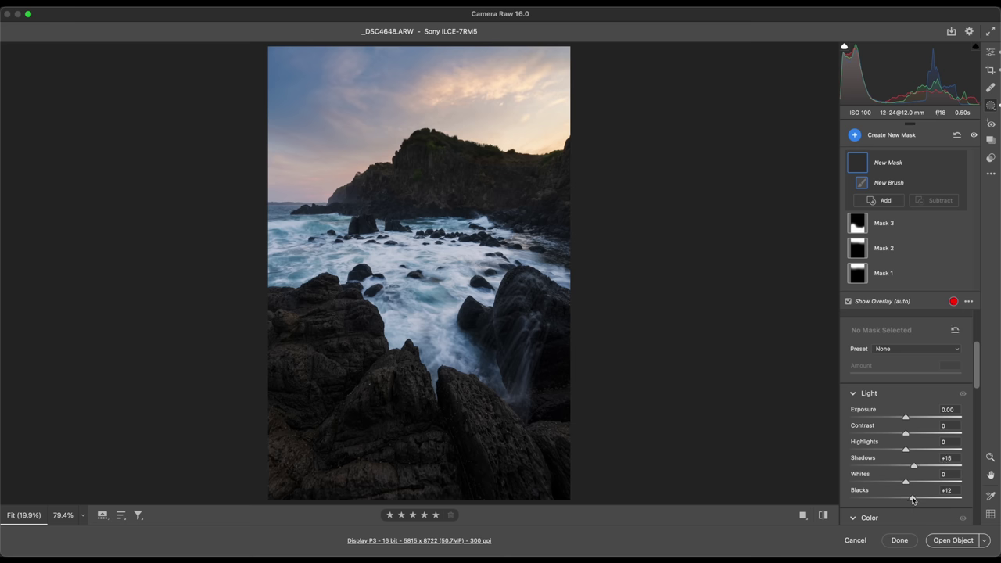
pyautogui.press('y')
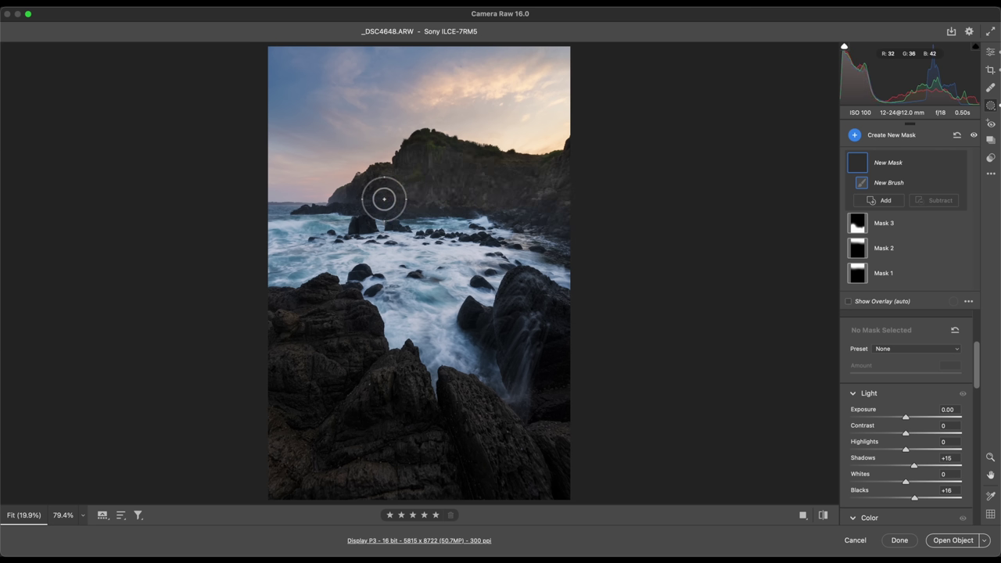
pyautogui.click(347, 201)
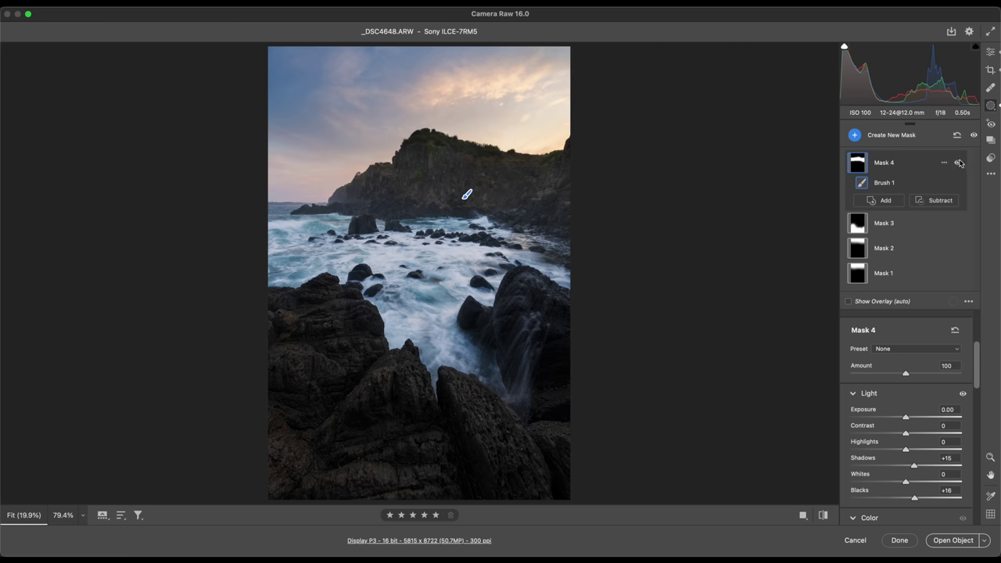
# Step: Toggle Mask 4 off and on several times to compare the lifted cliff
pyautogui.click(959, 163)
pyautogui.click(959, 163)
pyautogui.click(959, 162)
pyautogui.click(959, 163)
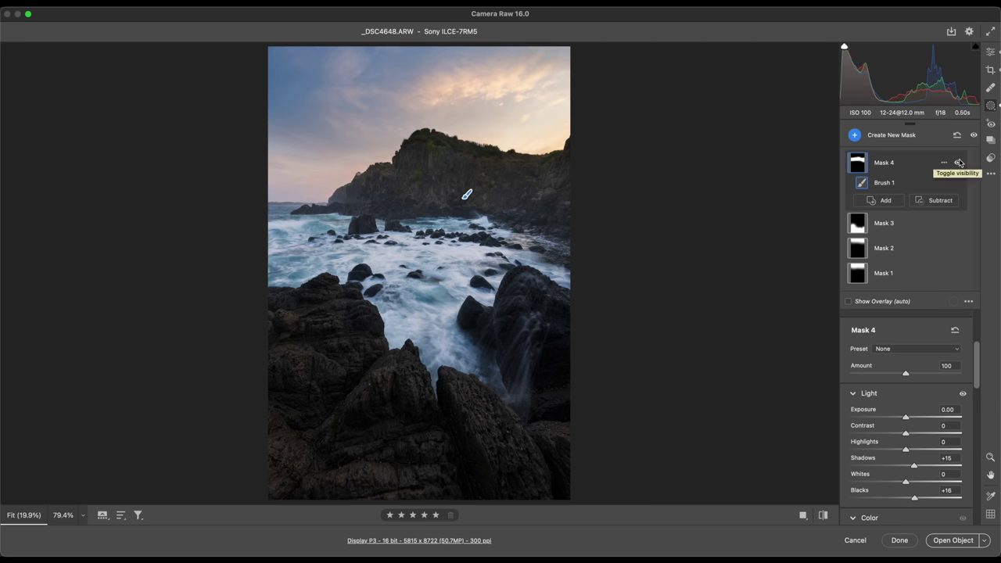
pyautogui.click(959, 162)
pyautogui.click(959, 162)
pyautogui.click(959, 163)
pyautogui.click(959, 162)
# Step: Zoom in and paint Mask 5 over the cliff-base rocks, lifting Shadows +20 and Blacks +8
pyautogui.press('k')
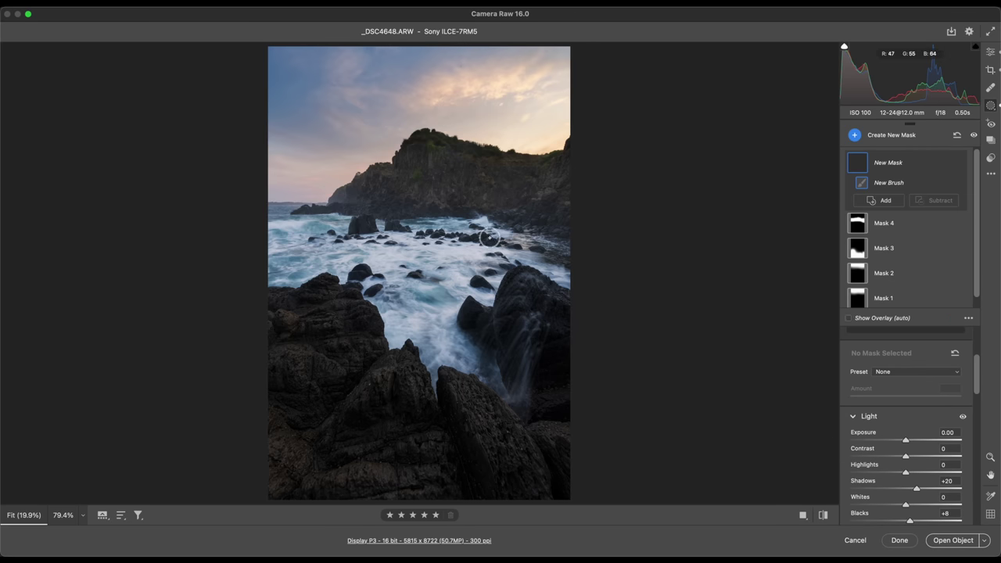
pyautogui.scroll(3, 488, 237)
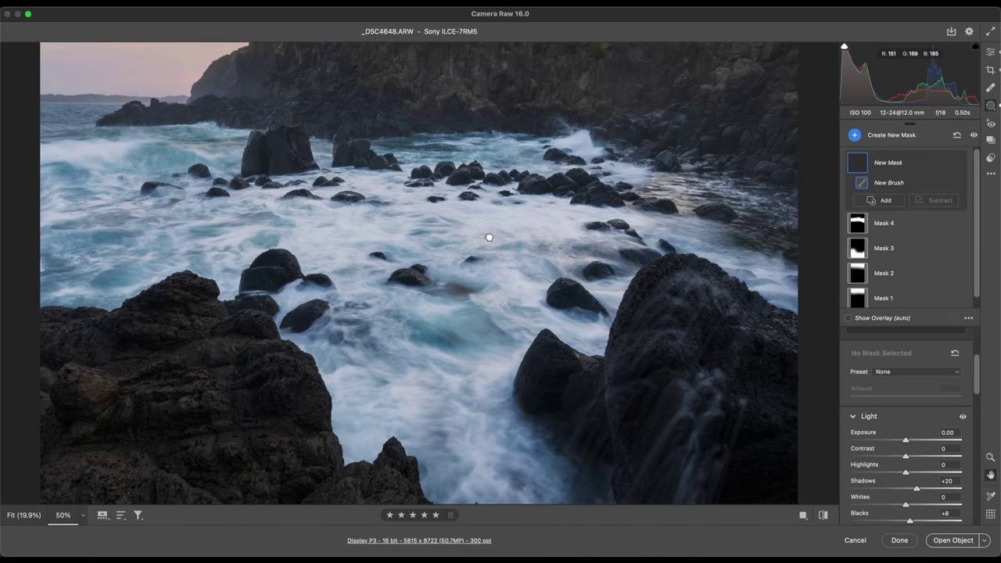
pyautogui.moveTo(488, 237); pyautogui.dragTo(398, 284)
pyautogui.moveTo(450, 244)
pyautogui.mouseDown()
pyautogui.moveTo(513, 251)
pyautogui.moveTo(334, 227)
pyautogui.mouseUp()
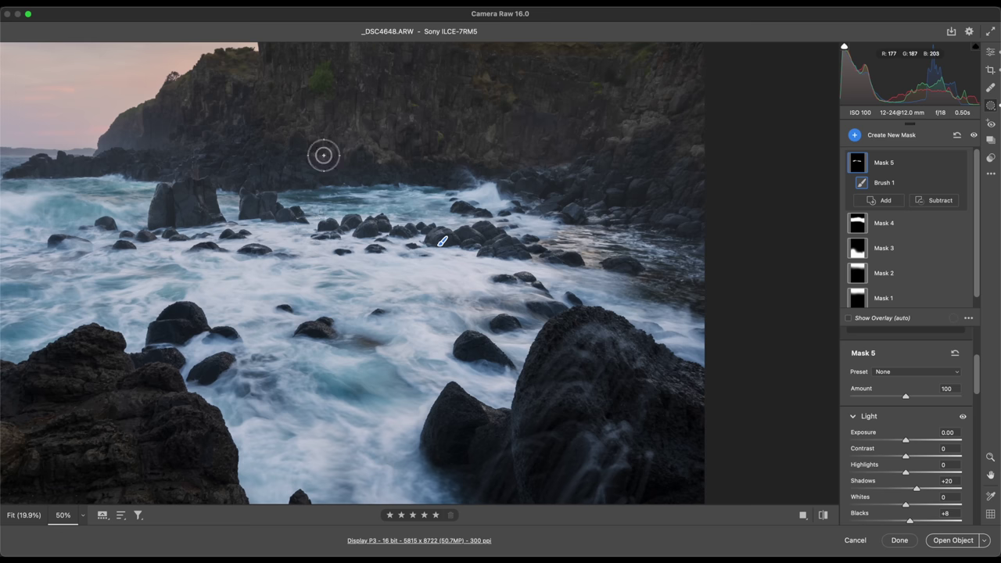
pyautogui.moveTo(445, 219); pyautogui.dragTo(340, 308)
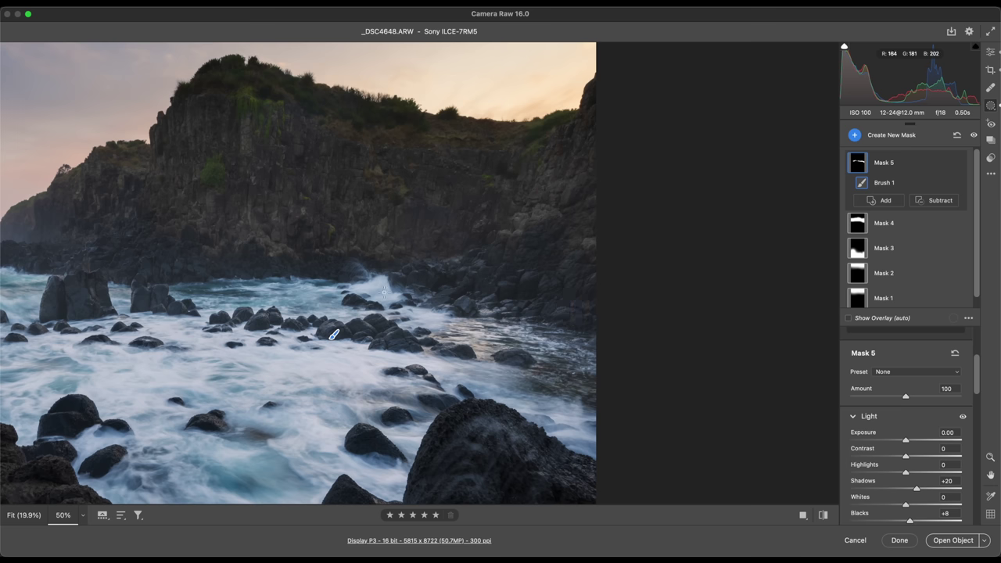
# Step: Paint Mask 6 along the left horizon with a size-11 brush, Dehaze about -17
pyautogui.press('k')
pyautogui.press('h')
pyautogui.moveTo(232, 206); pyautogui.dragTo(408, 218)
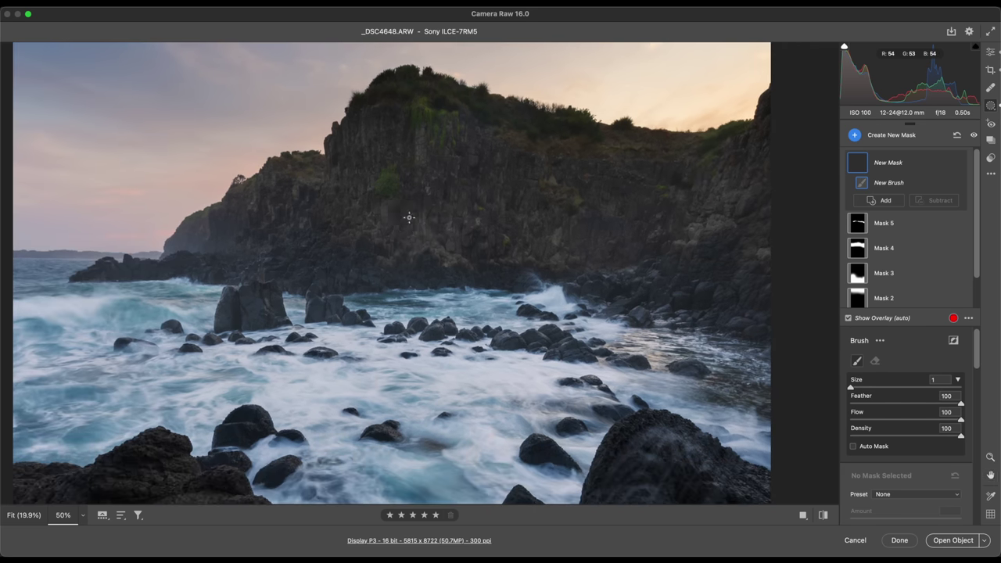
pyautogui.scroll(5, 348, 238)
pyautogui.scroll(-3, 348, 238)
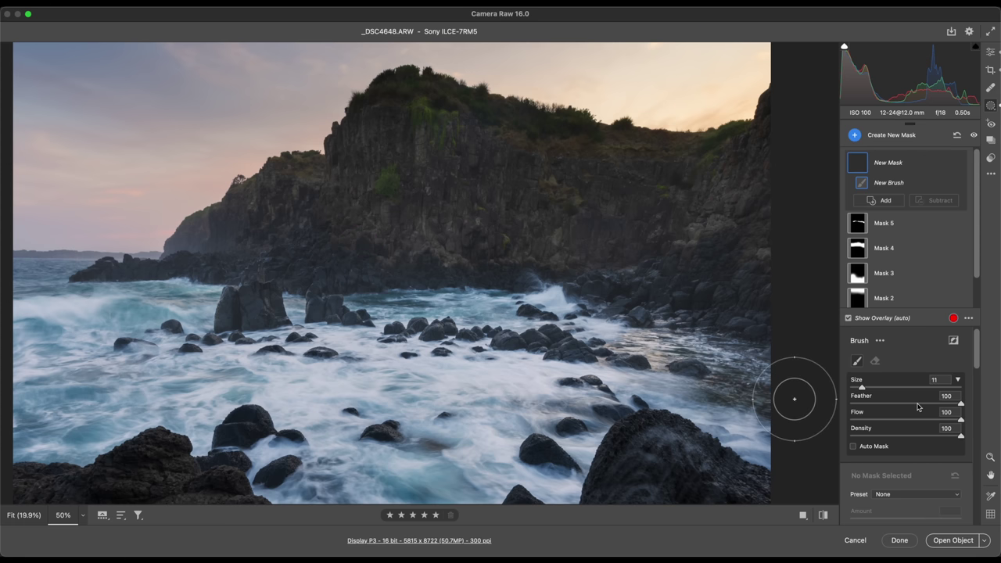
pyautogui.scroll(-3, 922, 437)
pyautogui.scroll(-3, 923, 436)
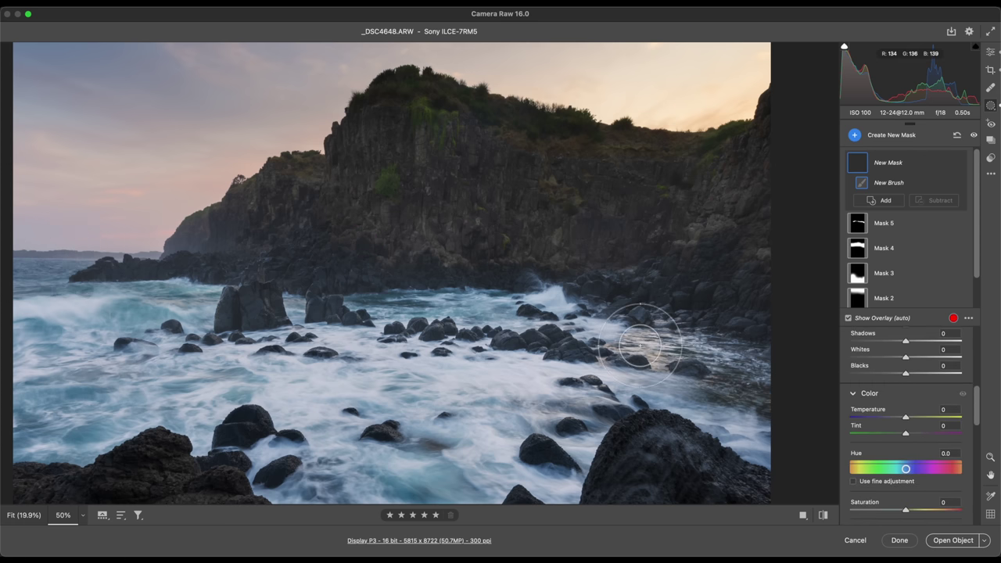
pyautogui.scroll(-5, 955, 411)
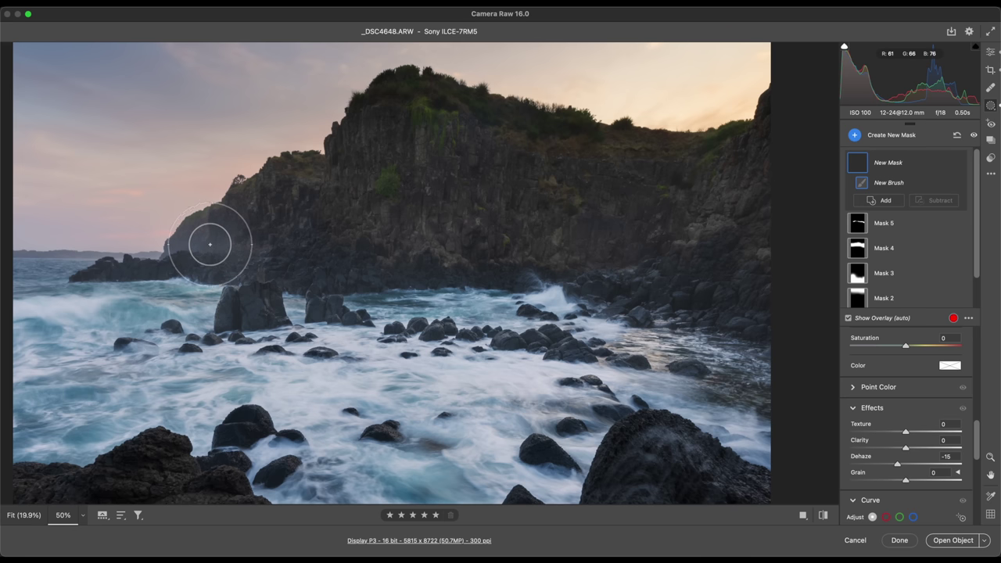
pyautogui.moveTo(202, 242)
pyautogui.mouseDown()
pyautogui.moveTo(85, 258)
pyautogui.moveTo(12, 247)
pyautogui.mouseUp()
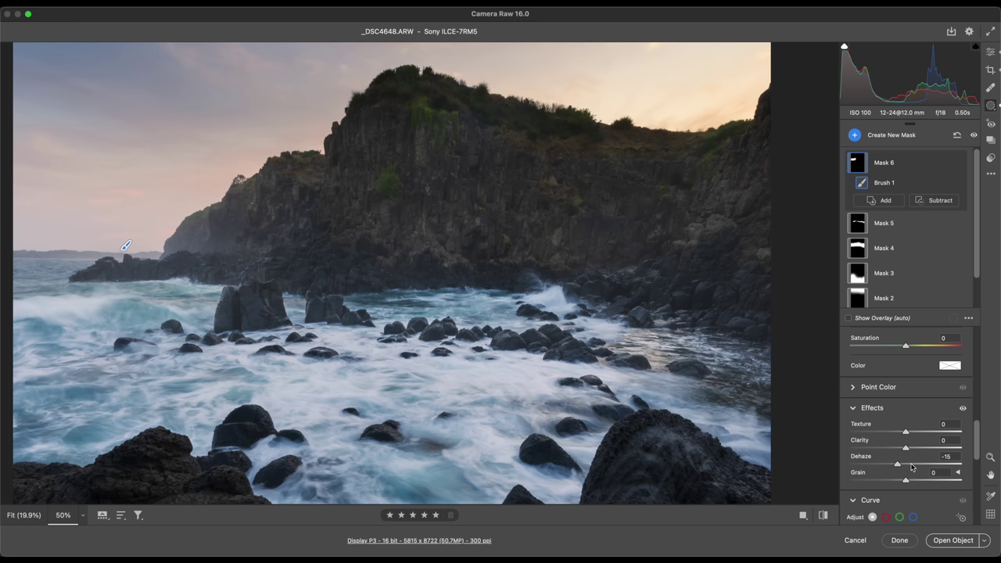
pyautogui.moveTo(899, 466); pyautogui.dragTo(897, 466)
# Step: Fit the view and paint Mask 7 with Dehaze -5 over the central cliff base
pyautogui.hotkey('ctrl', '0')
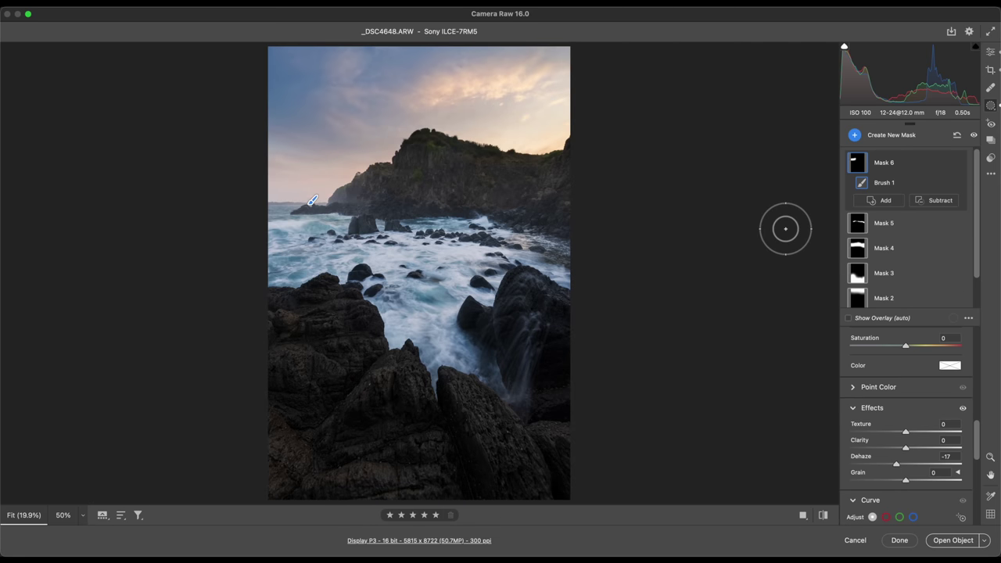
pyautogui.press('k')
pyautogui.scroll(-10, 907, 448)
pyautogui.scroll(-3, 899, 448)
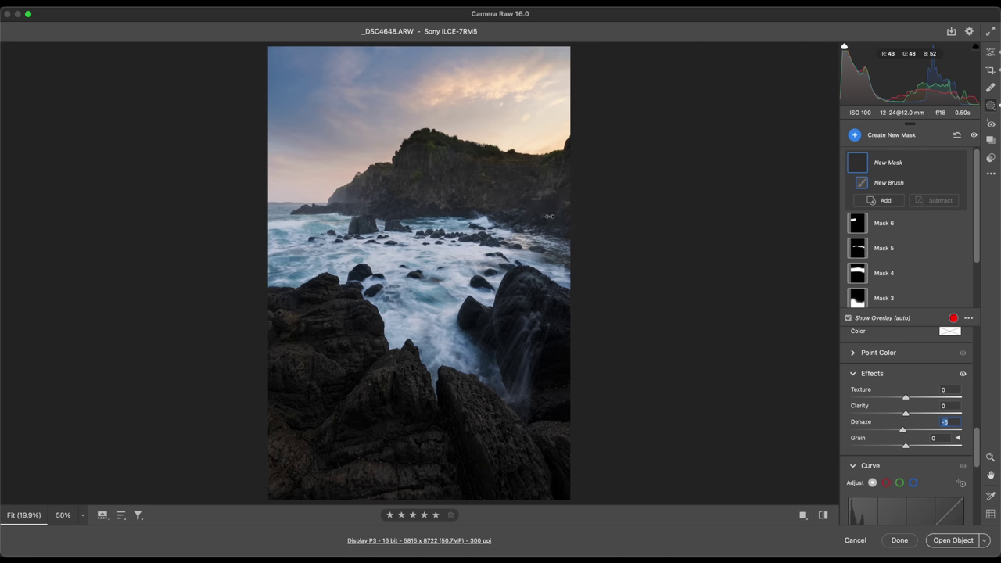
pyautogui.press('Return')
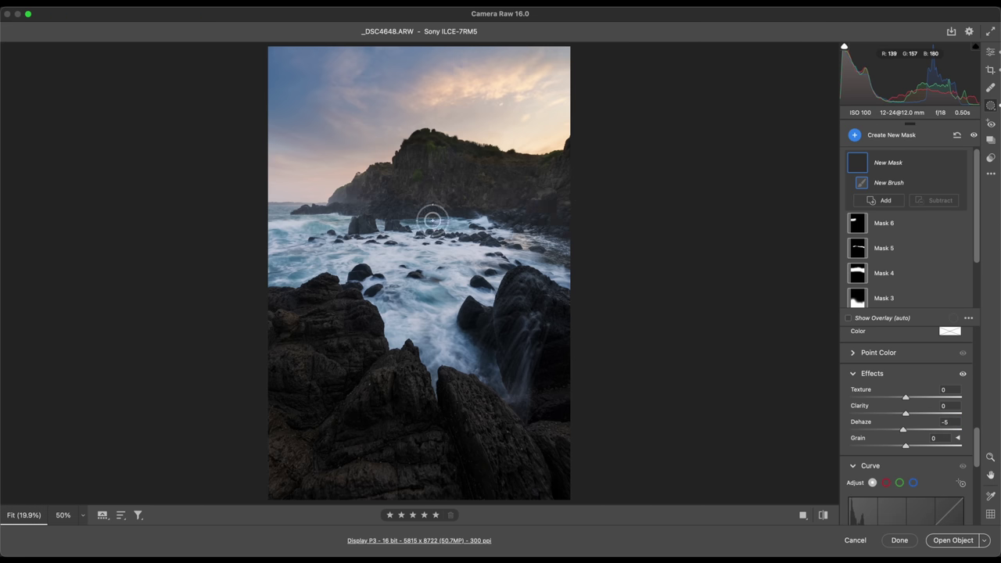
pyautogui.moveTo(420, 201)
pyautogui.mouseDown()
pyautogui.moveTo(380, 201)
pyautogui.moveTo(419, 158)
pyautogui.moveTo(402, 185)
pyautogui.moveTo(413, 208)
pyautogui.mouseUp()
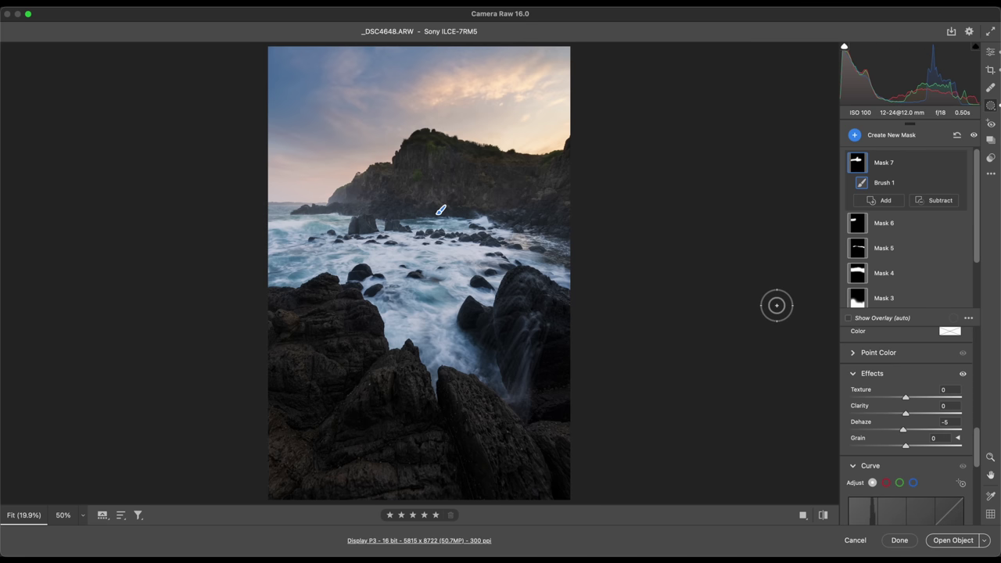
pyautogui.moveTo(856, 159)
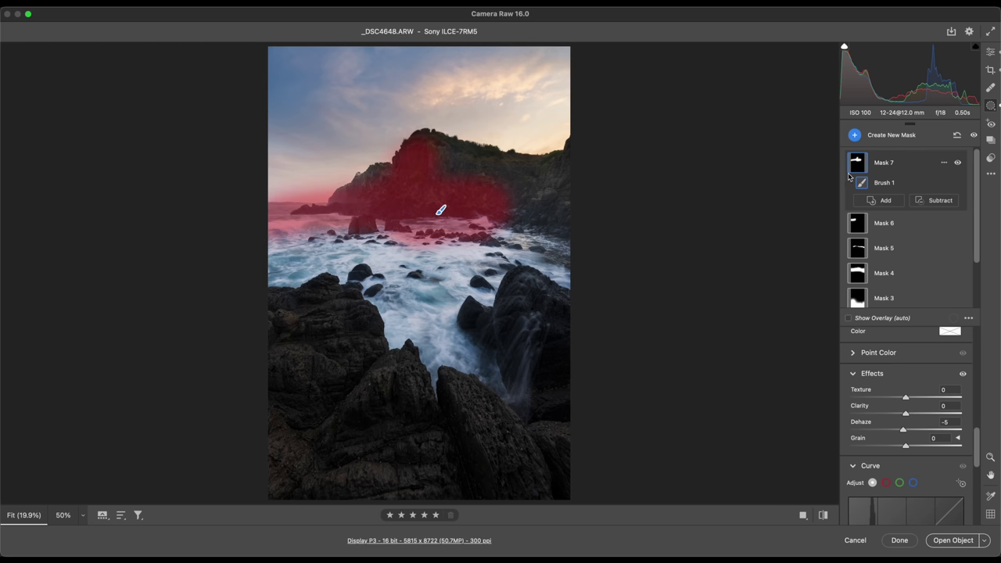
# Step: Paint Mask 8 with Whites +47 onto the waterfall rock
pyautogui.press('k')
pyautogui.scroll(-3, 928, 486)
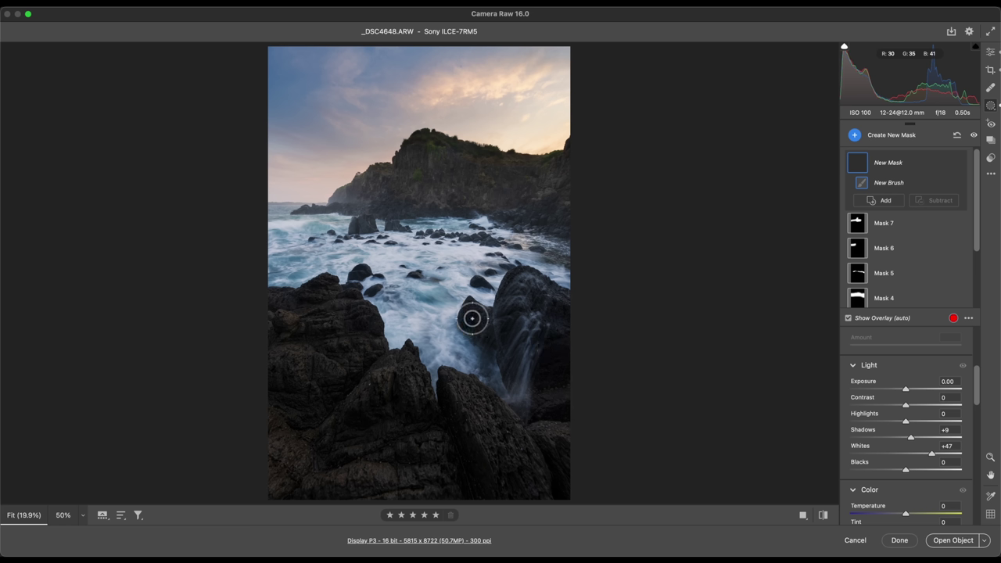
pyautogui.moveTo(552, 351); pyautogui.dragTo(565, 373)
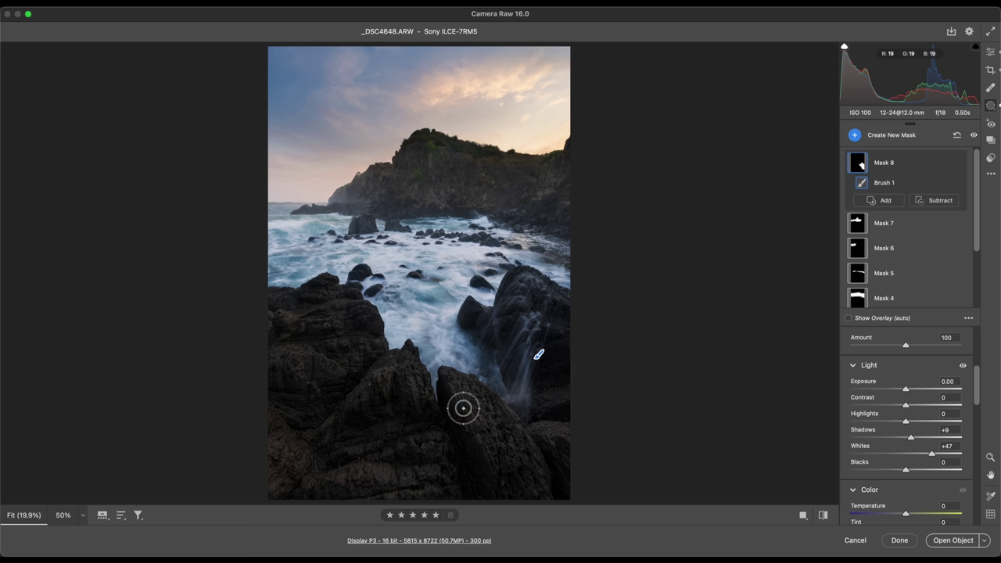
# Step: Add Mask 9 with Shadows +16 and brush it over the left and right foreground rocks
pyautogui.hotkey('shift', 'k')
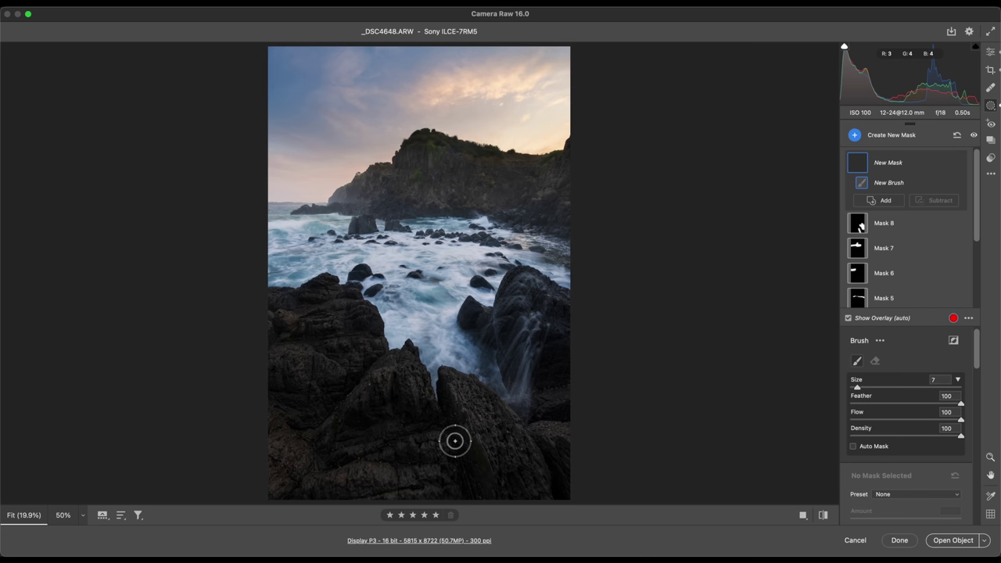
pyautogui.scroll(-5, 920, 456)
pyautogui.click(940, 444)
pyautogui.moveTo(529, 365)
pyautogui.mouseDown()
pyautogui.moveTo(539, 337)
pyautogui.moveTo(522, 358)
pyautogui.moveTo(515, 458)
pyautogui.moveTo(405, 391)
pyautogui.moveTo(335, 371)
pyautogui.moveTo(325, 339)
pyautogui.moveTo(297, 336)
pyautogui.mouseUp()
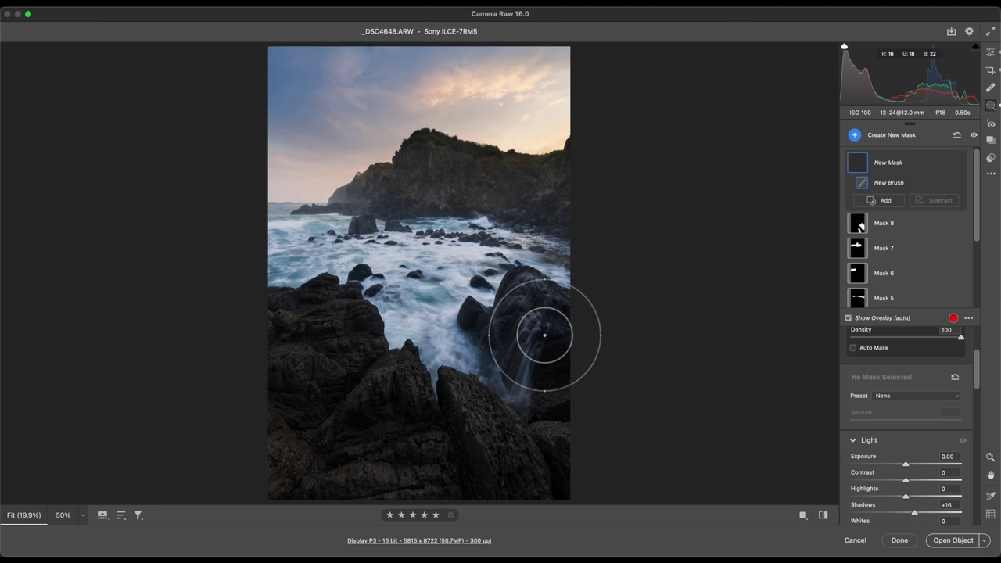
pyautogui.click(551, 330)
pyautogui.moveTo(350, 311)
pyautogui.mouseDown()
pyautogui.moveTo(320, 324)
pyautogui.moveTo(286, 320)
pyautogui.moveTo(339, 315)
pyautogui.mouseUp()
pyautogui.moveTo(504, 315); pyautogui.dragTo(543, 317)
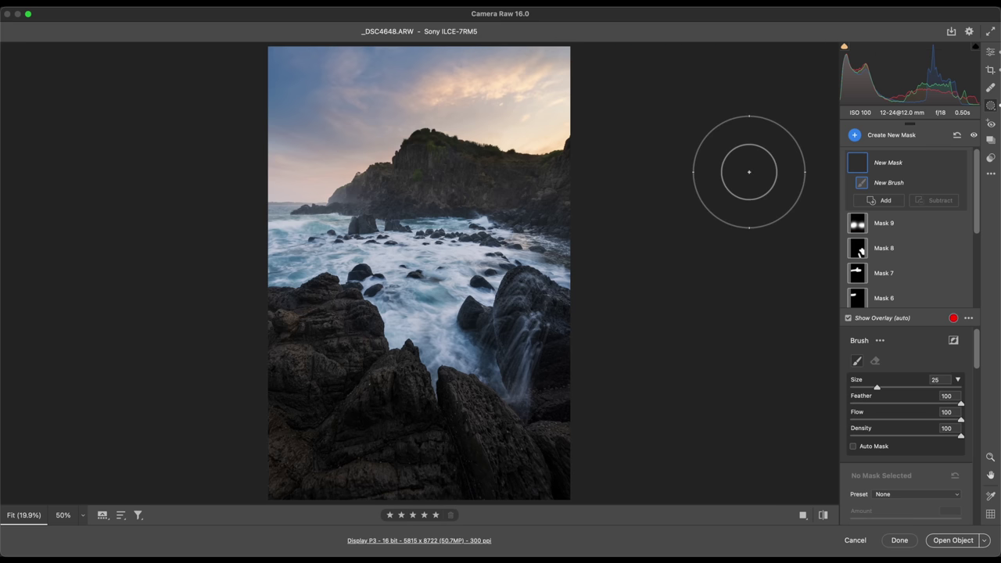
# Step: Return to the edit controls and scrubby-zoom into the headland's cliff face
pyautogui.press('e')
pyautogui.moveTo(425, 174); pyautogui.dragTo(521, 174)
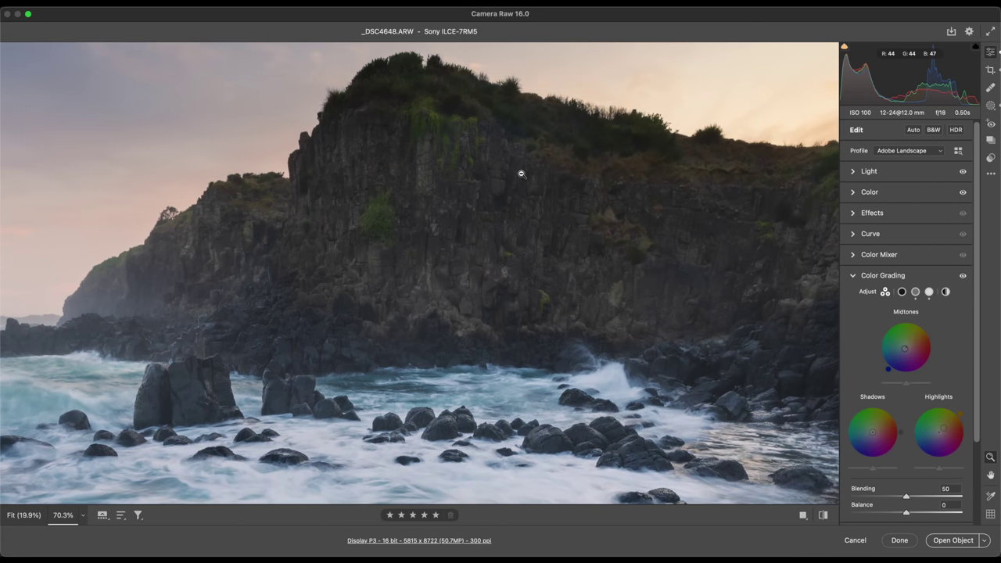
pyautogui.moveTo(403, 117); pyautogui.dragTo(456, 117)
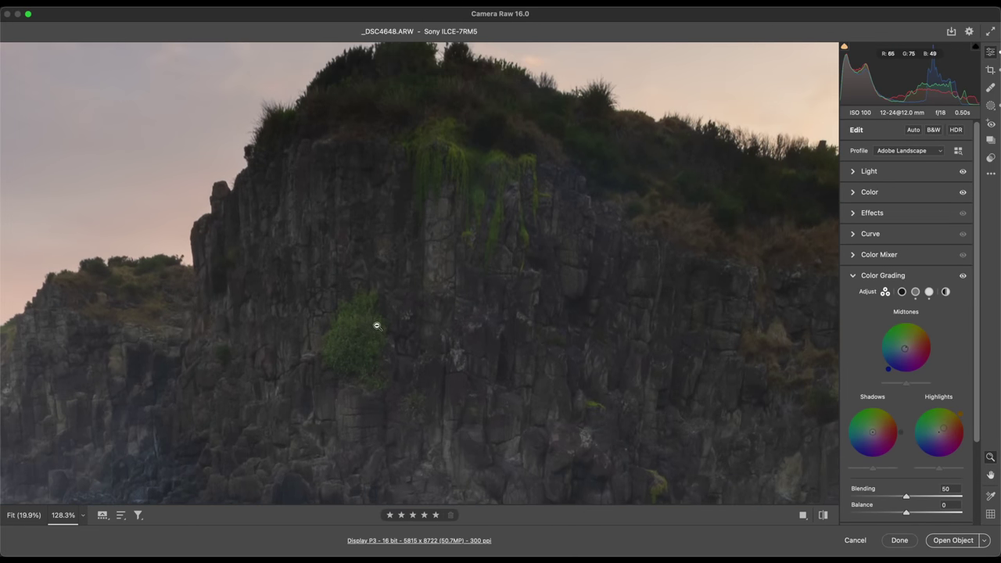
pyautogui.moveTo(425, 259); pyautogui.dragTo(511, 259)
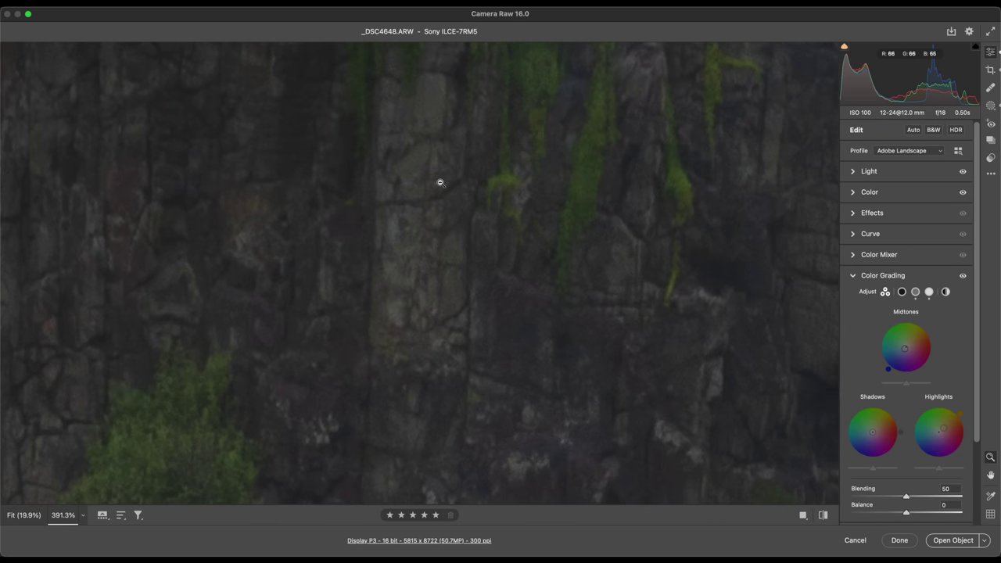
# Step: Start a new brush mask at 66.7% zoom on the cliffs with Highlights +32, Whites +27
pyautogui.press('k')
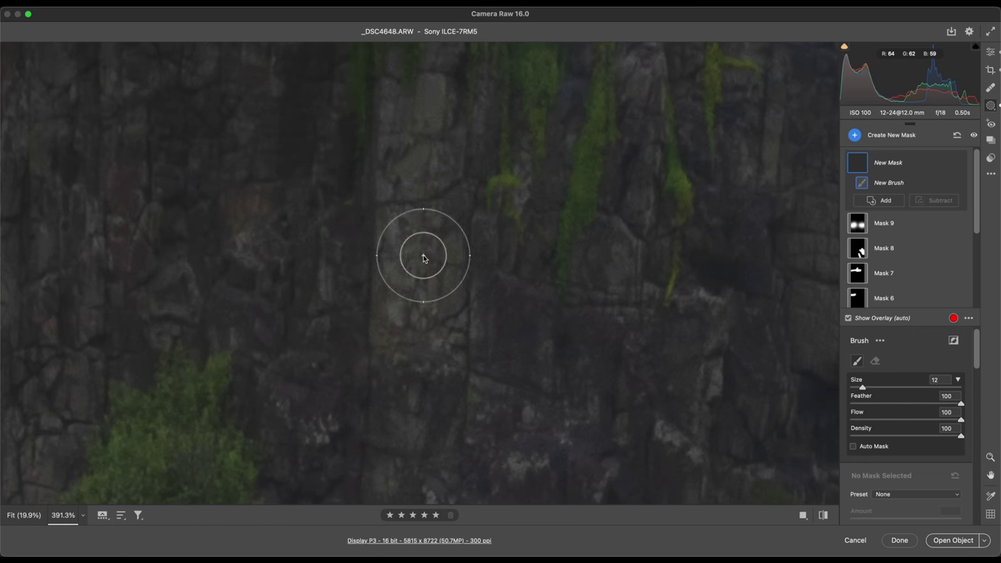
pyautogui.press('z')
pyautogui.keyDown('alt'); pyautogui.click(423, 259); pyautogui.keyUp('alt')
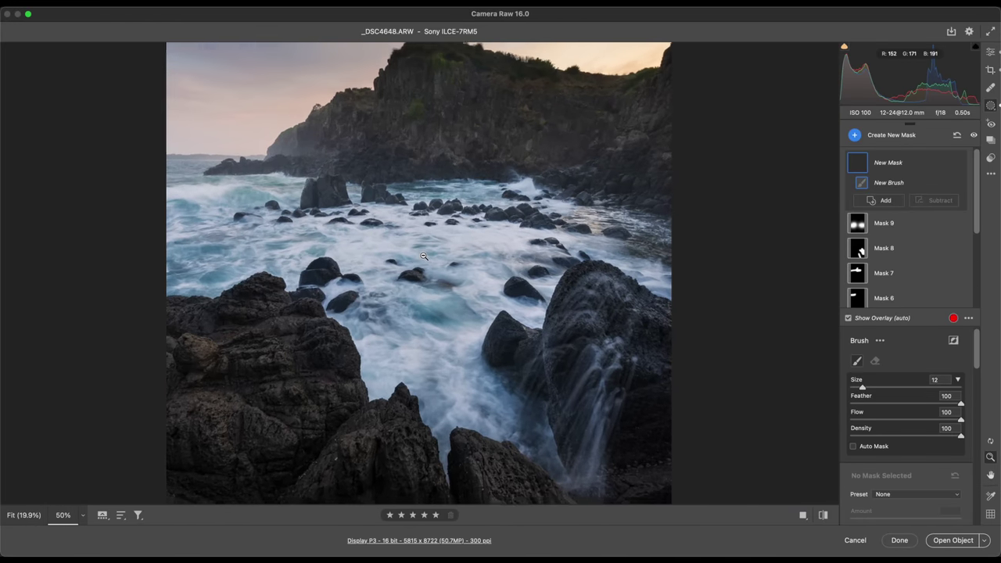
pyautogui.click(423, 256)
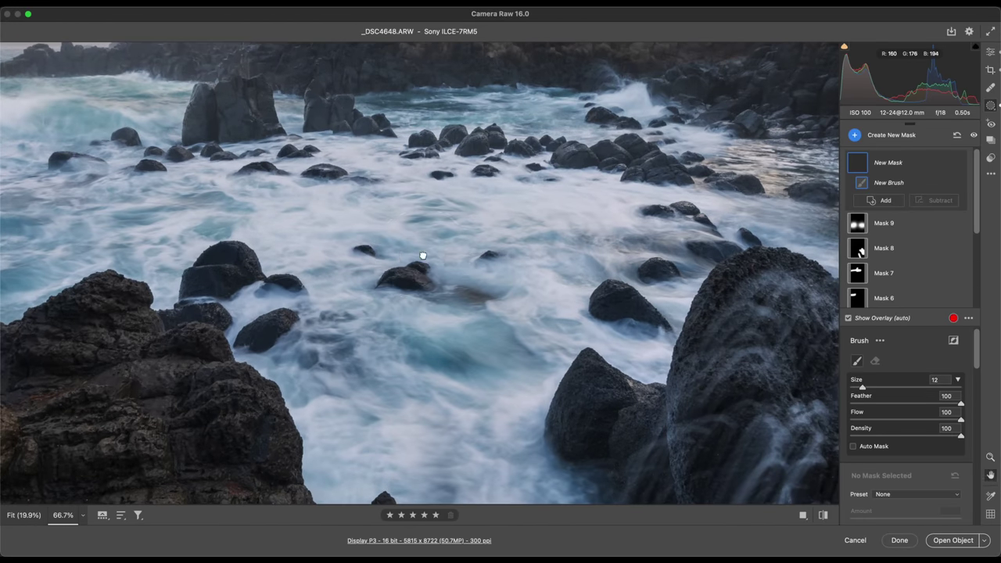
pyautogui.moveTo(423, 256)
pyautogui.mouseDown()
pyautogui.moveTo(308, 462)
pyautogui.moveTo(340, 519)
pyautogui.mouseUp()
pyautogui.scroll(-1, 898, 460)
pyautogui.scroll(-3, 898, 459)
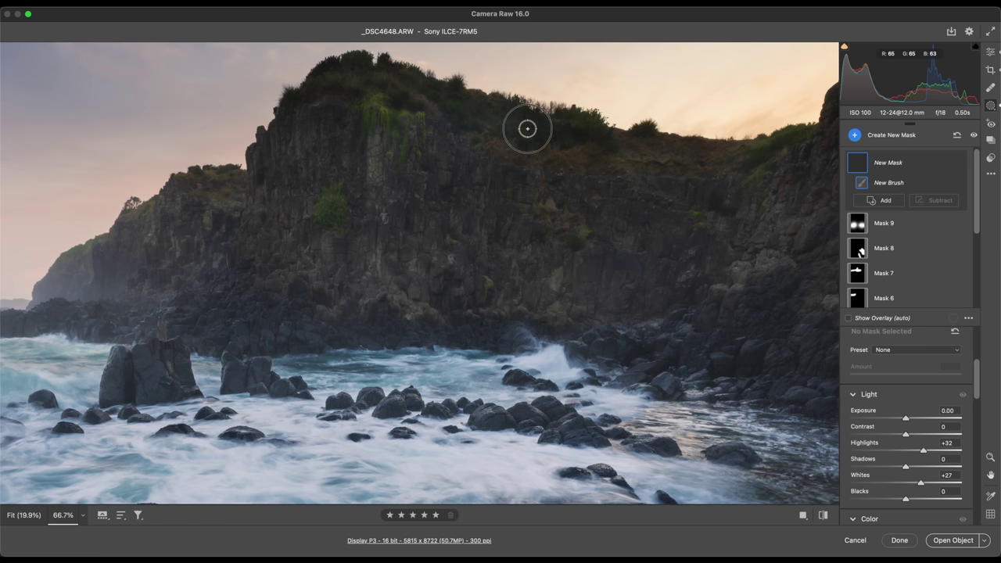
# Step: Paint Mask 10 (Highlights +32, Whites +27) onto the cliff top, then start a size-6 brush mask
pyautogui.moveTo(494, 133); pyautogui.dragTo(498, 149)
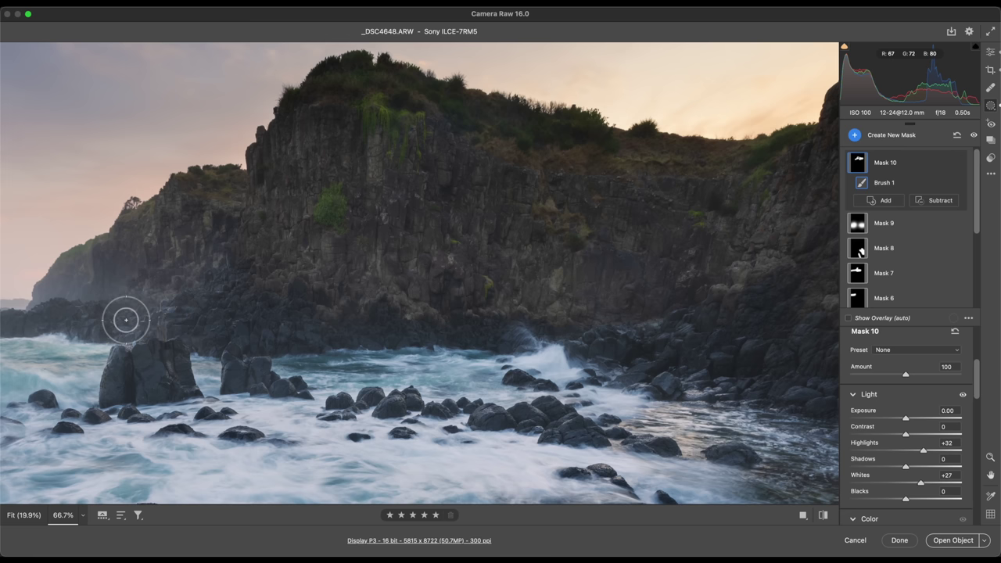
pyautogui.moveTo(72, 324); pyautogui.dragTo(256, 310)
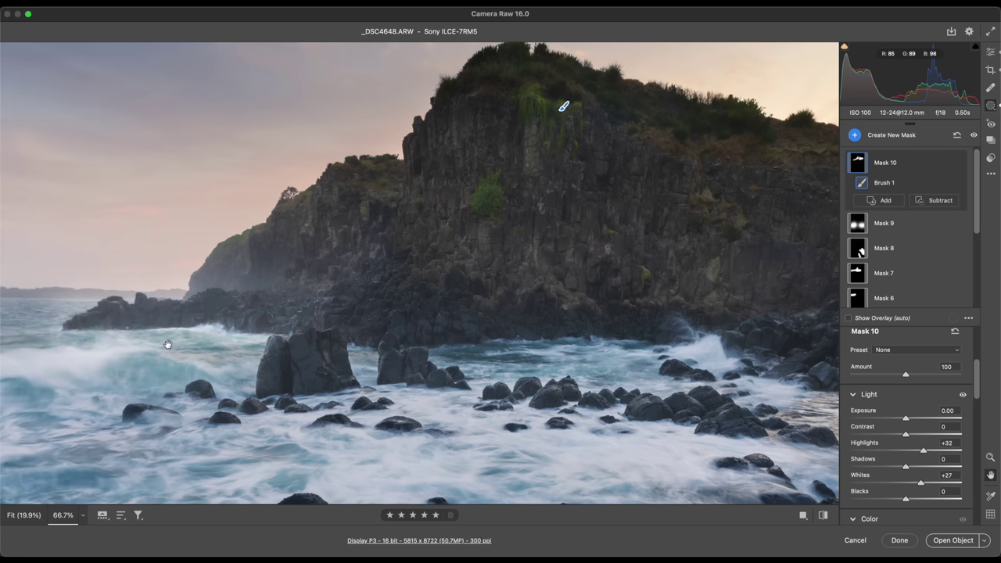
pyautogui.moveTo(167, 343); pyautogui.dragTo(295, 337)
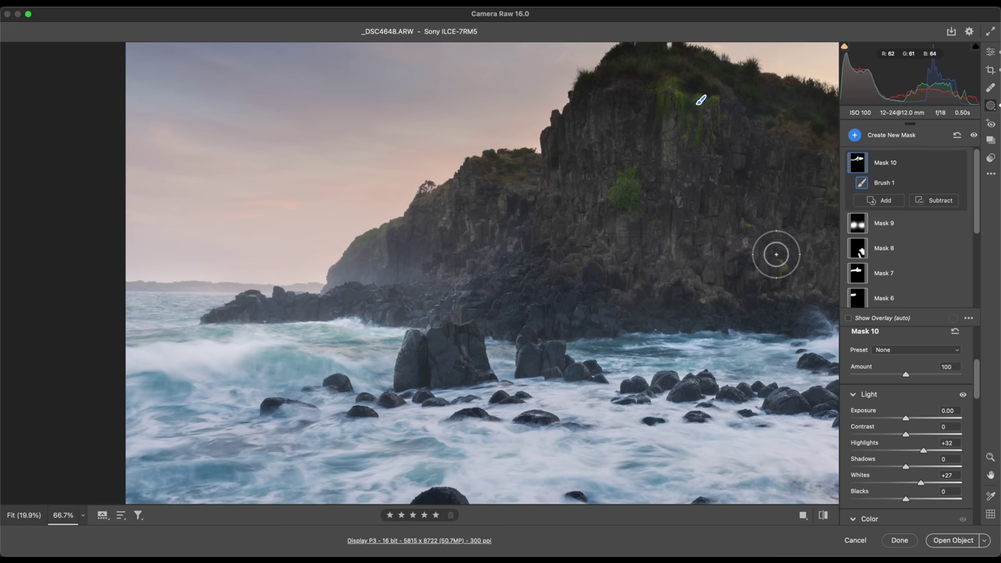
pyautogui.hscroll(5, 775, 253)
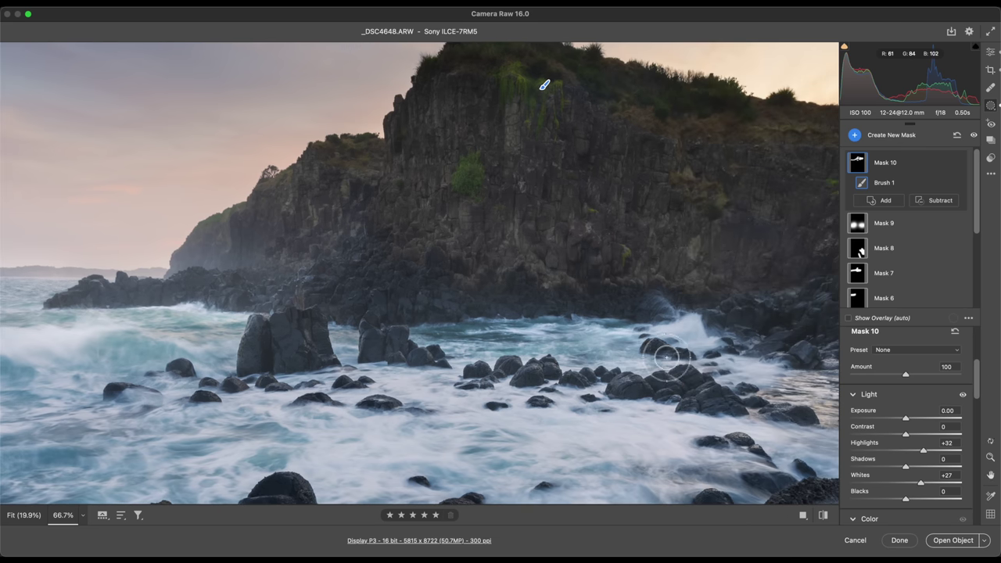
pyautogui.hscroll(5, 612, 324)
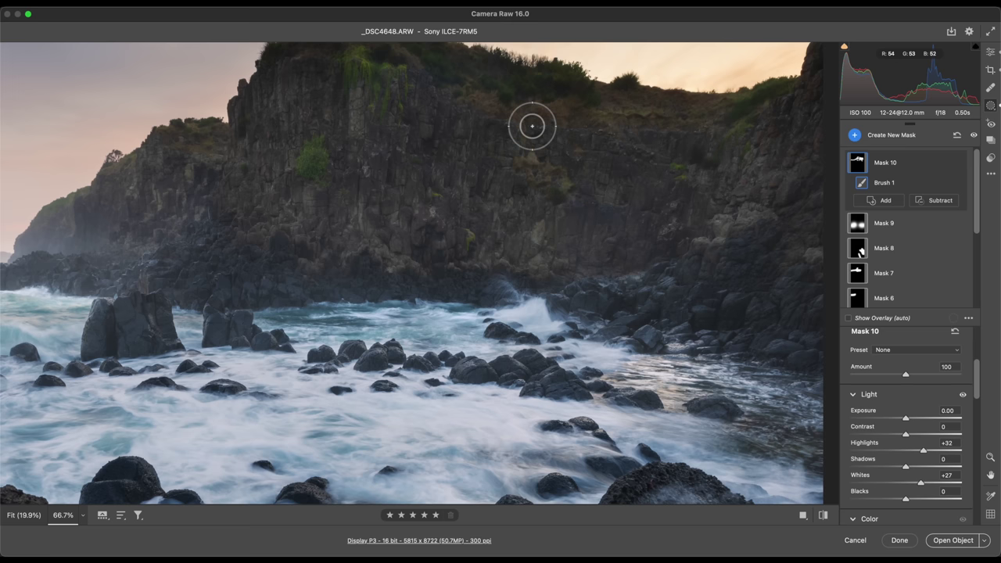
pyautogui.scroll(-2, 439, 185)
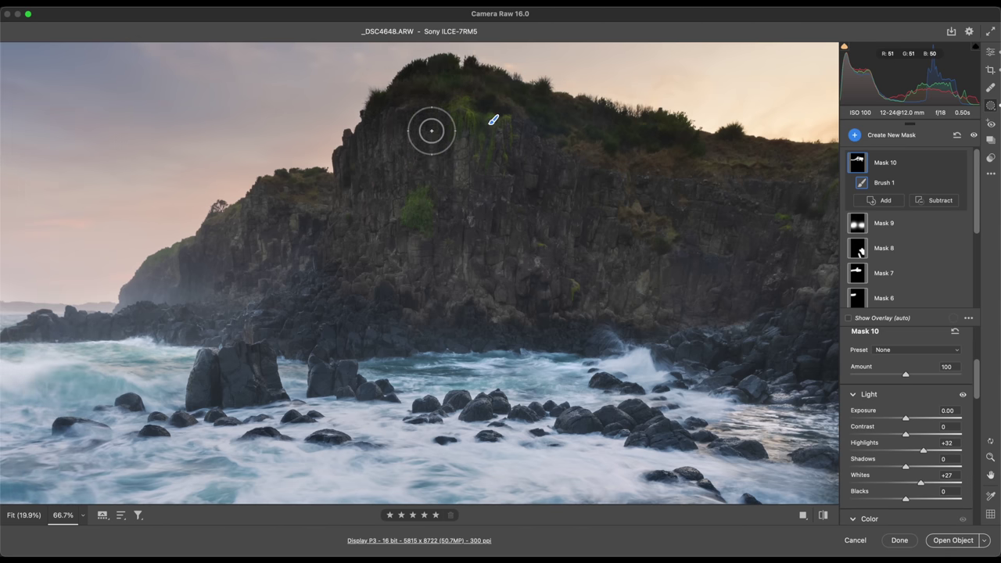
pyautogui.press('k')
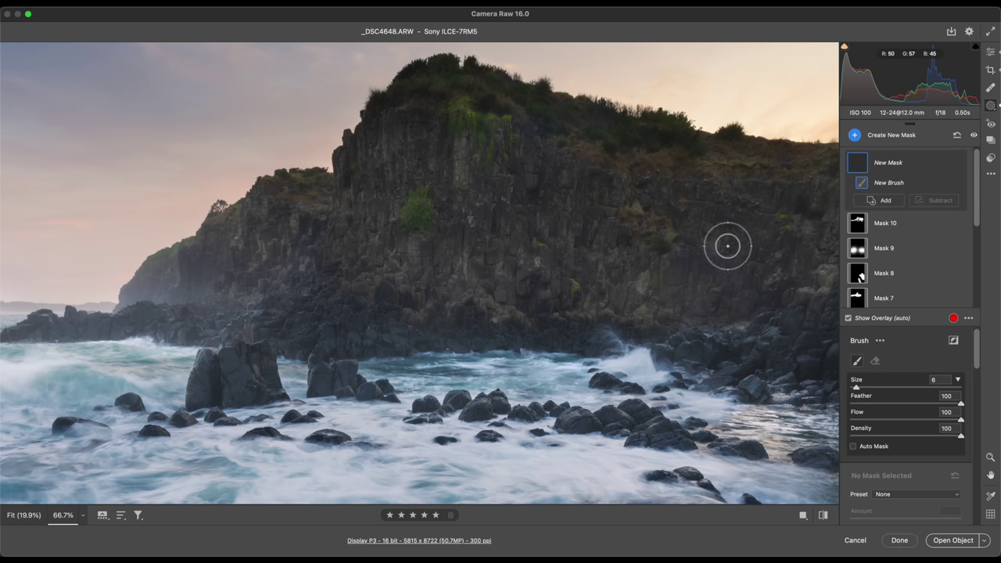
# Step: Brush Mask 11 with Shadows +20, Blacks +11 down the cliff's left edge, then fit the photo
pyautogui.scroll(-5, 879, 432)
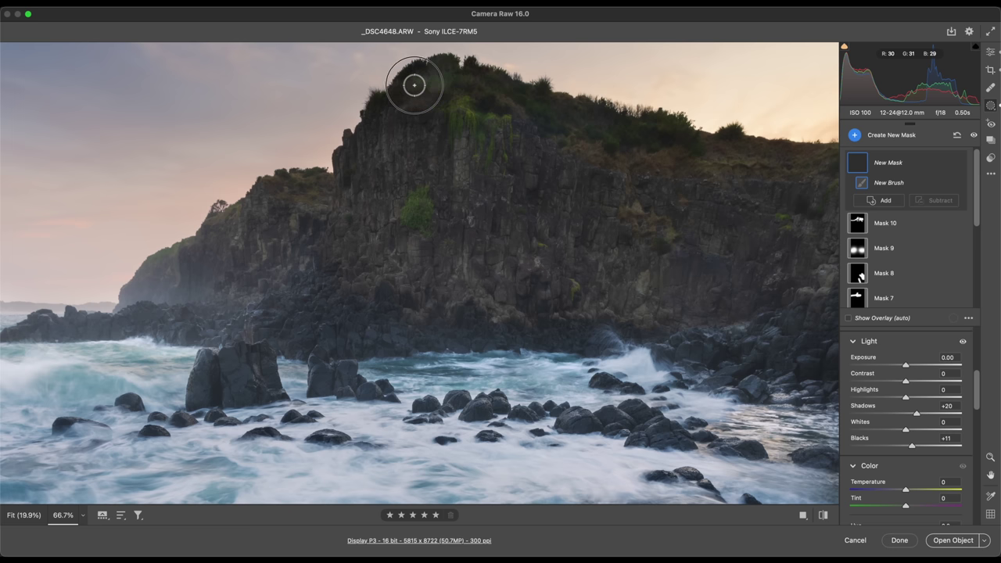
pyautogui.moveTo(388, 110)
pyautogui.mouseDown()
pyautogui.moveTo(352, 161)
pyautogui.moveTo(351, 212)
pyautogui.mouseUp()
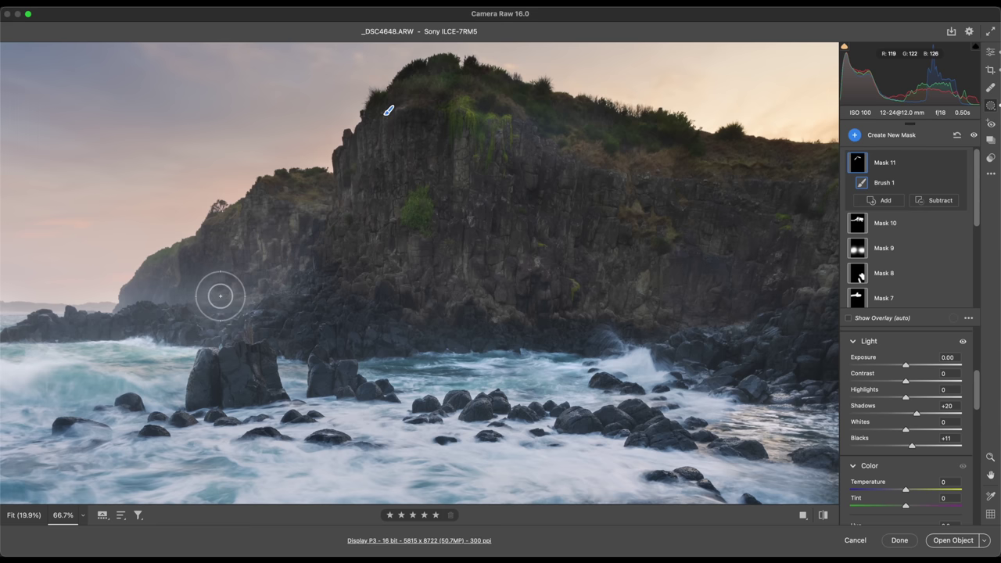
pyautogui.moveTo(198, 316); pyautogui.dragTo(307, 315)
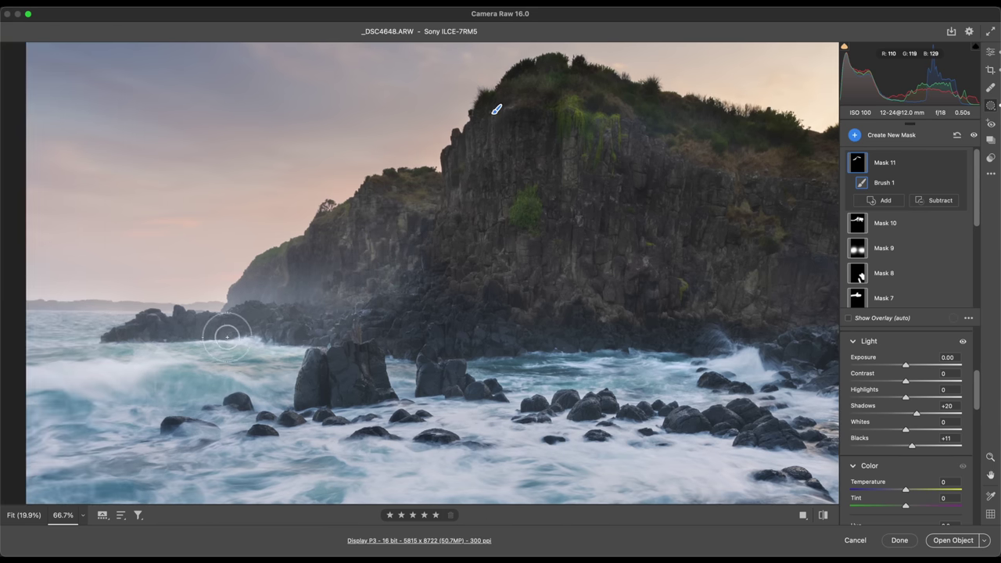
pyautogui.press('super+0')
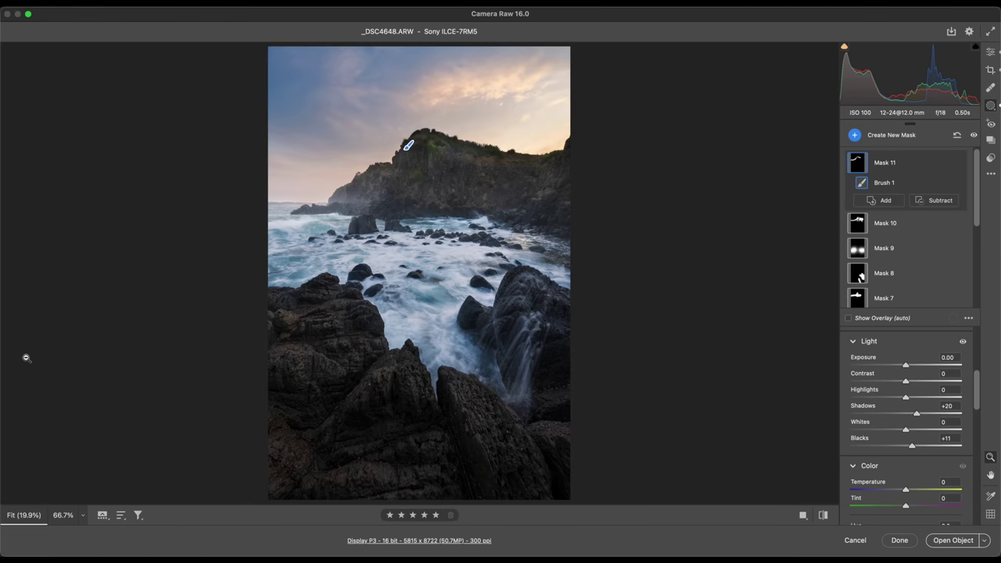
# Step: Compare the original and edited photo from the global Edit panel
pyautogui.click(991, 51)
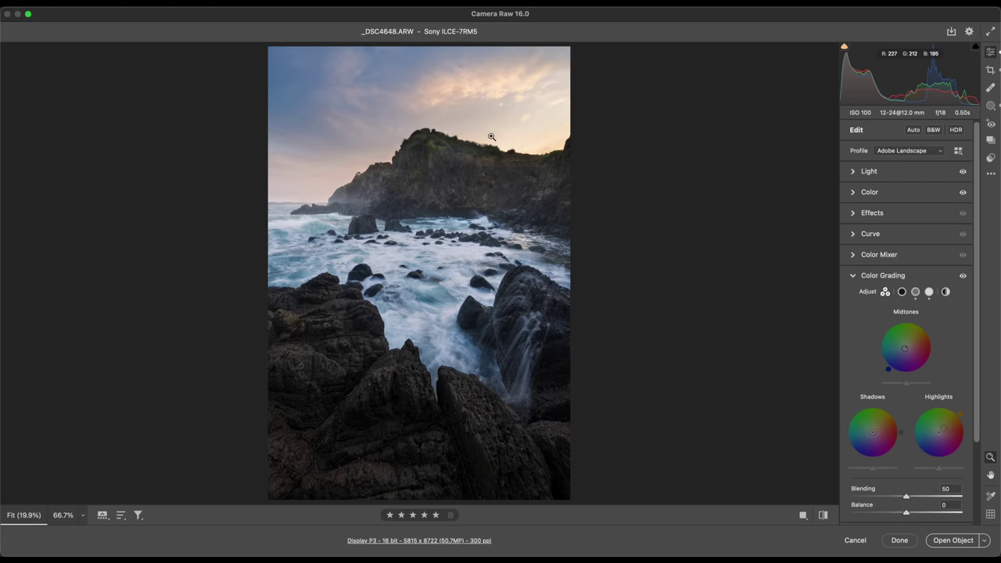
pyautogui.press('p')
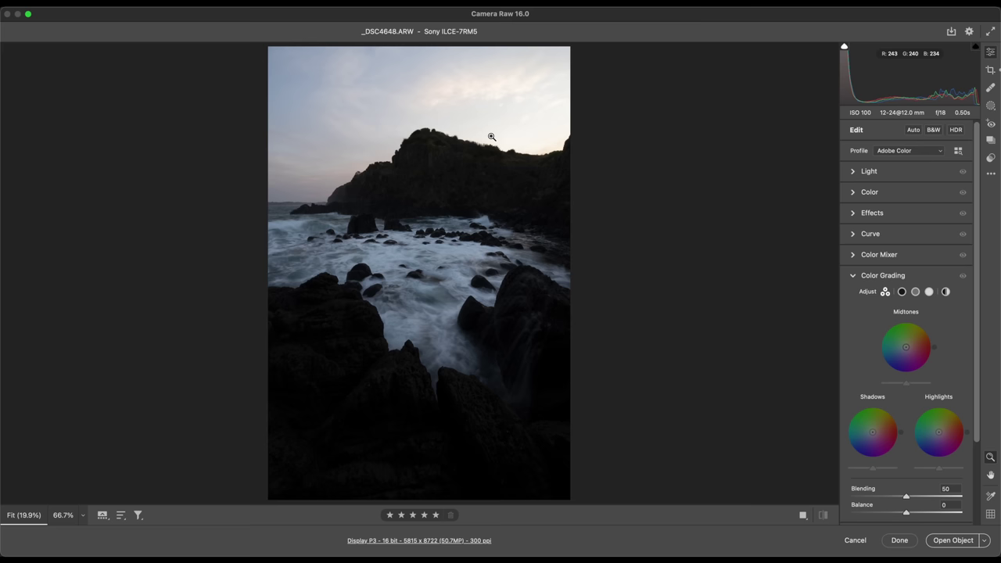
pyautogui.press('p')
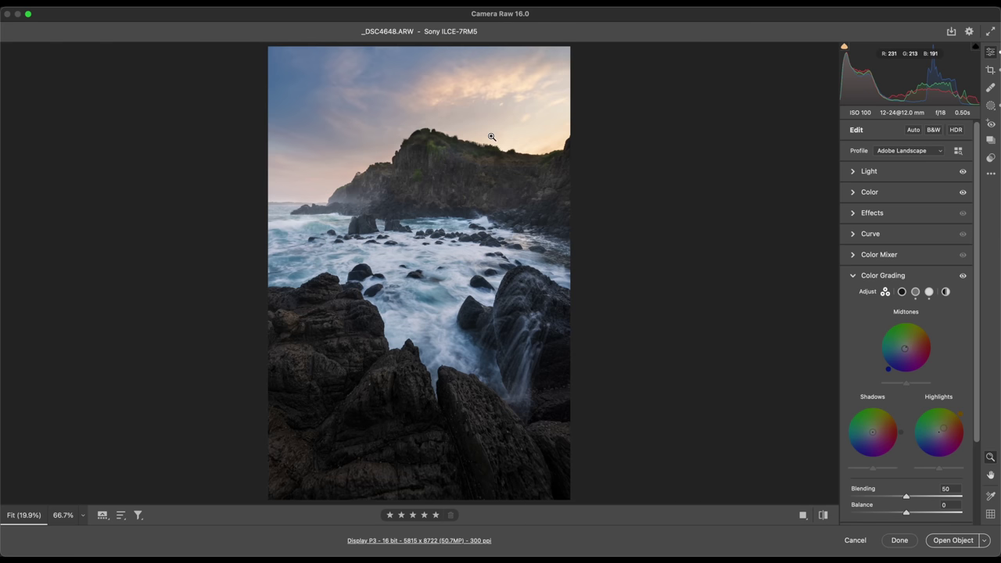
pyautogui.press('p')
pyautogui.press('p')
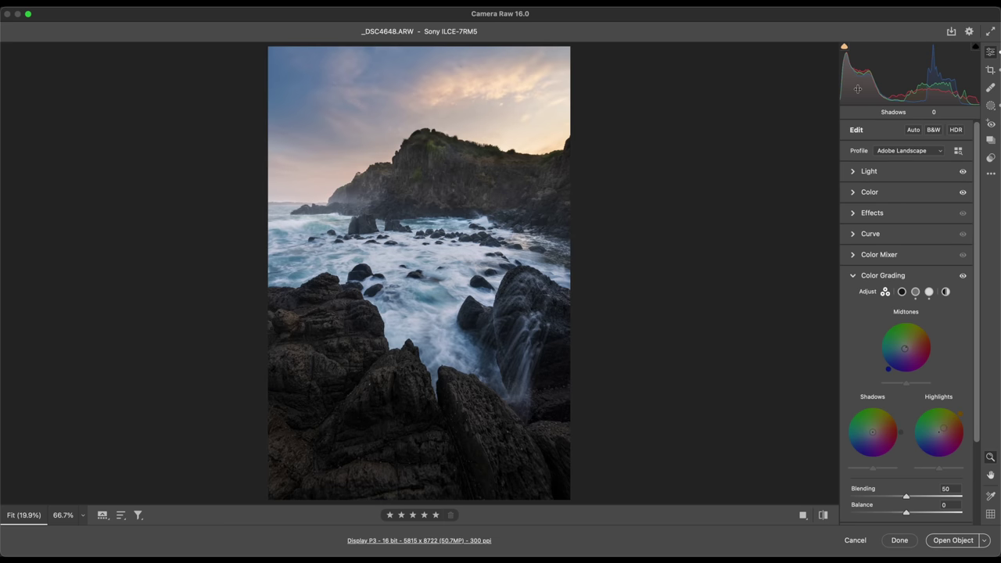
# Step: Back in the mask list, toggle all masks on and off to judge their effect
pyautogui.click(990, 107)
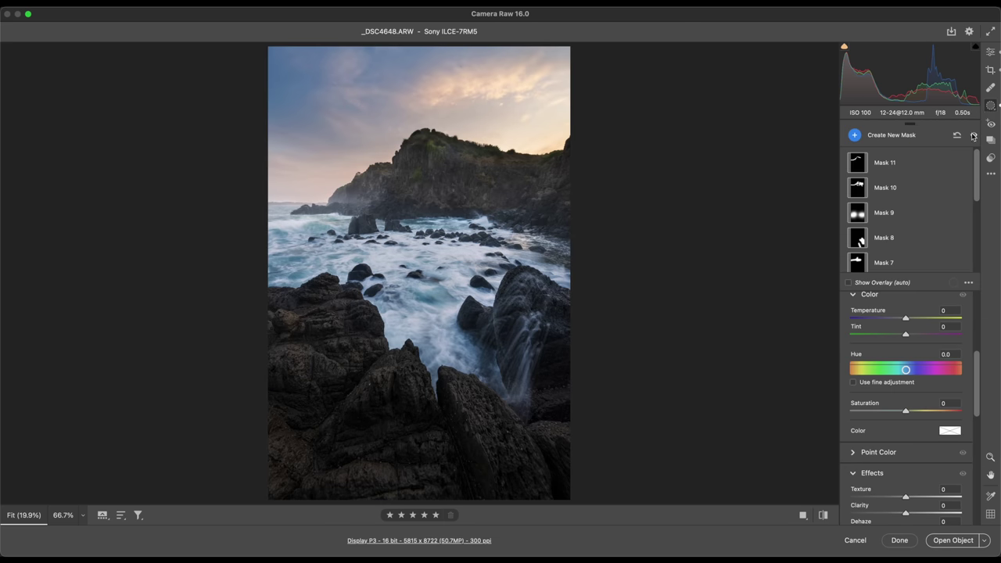
pyautogui.click(973, 135)
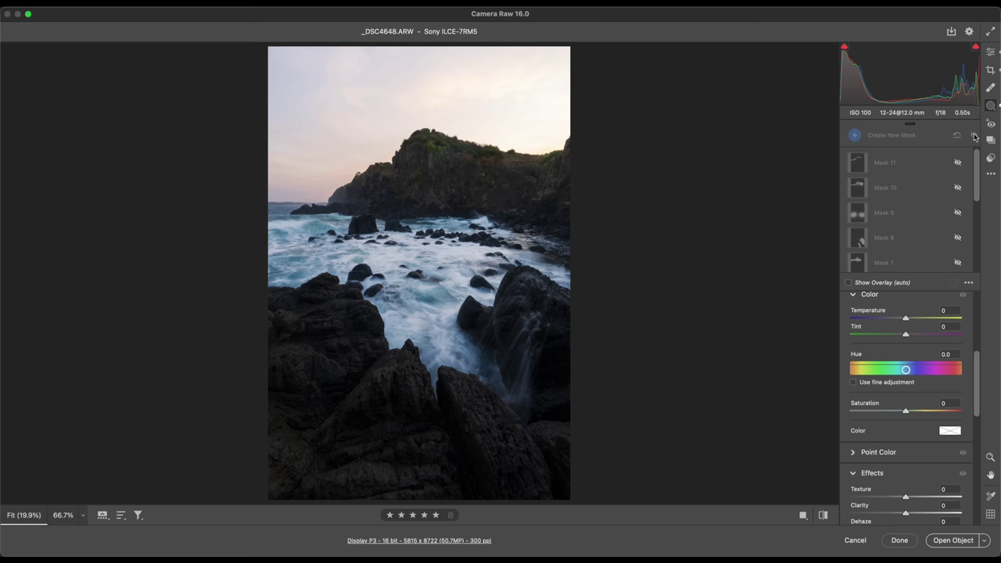
pyautogui.click(973, 135)
pyautogui.click(973, 135)
pyautogui.click(973, 135)
pyautogui.click(973, 135)
pyautogui.click(973, 136)
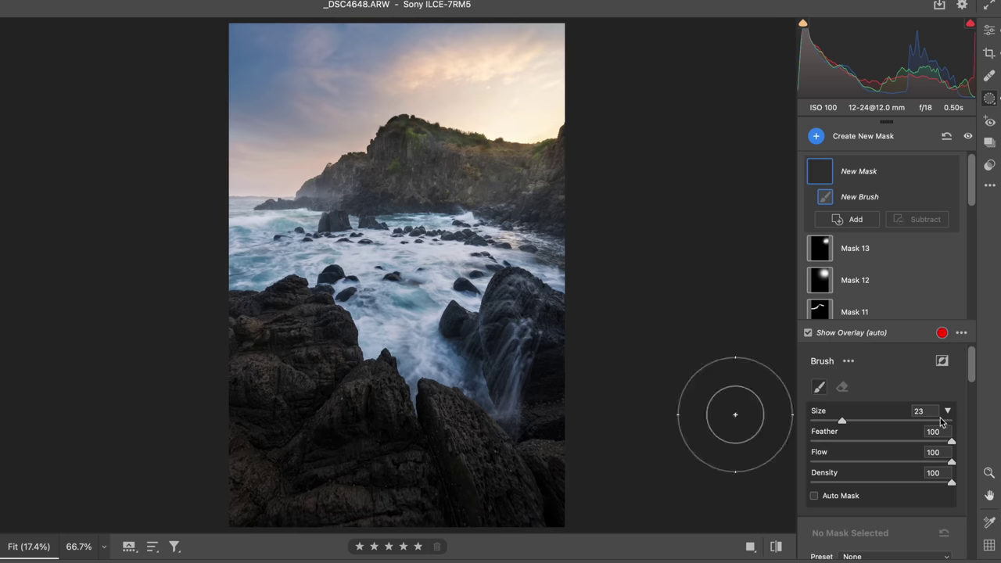
# Step: Paint Masks 14 and 15 over the lower-left rocks and raise global exposure to +0.95
pyautogui.moveTo(257, 324); pyautogui.dragTo(317, 359)
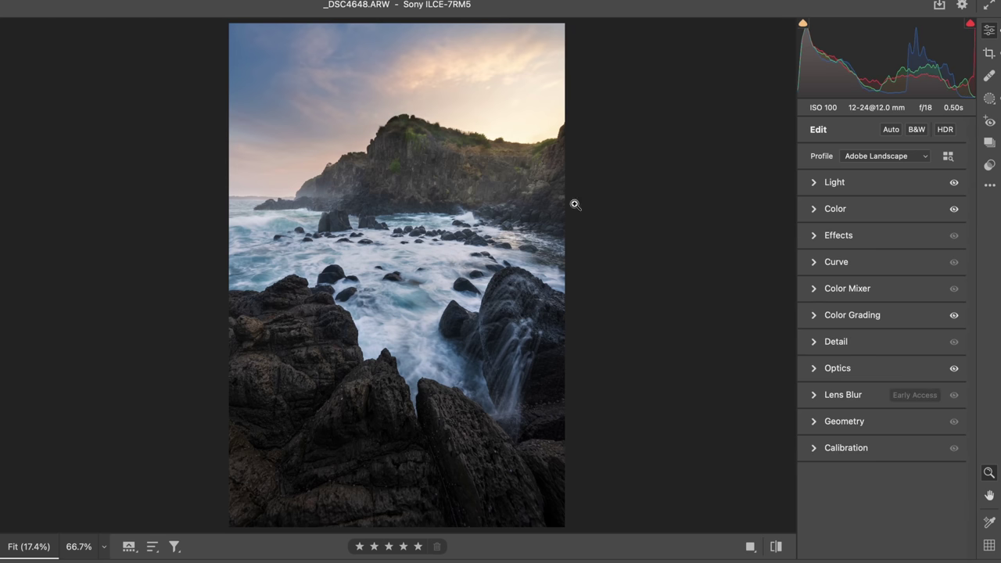
pyautogui.click(831, 182)
pyautogui.moveTo(893, 213); pyautogui.dragTo(895, 216)
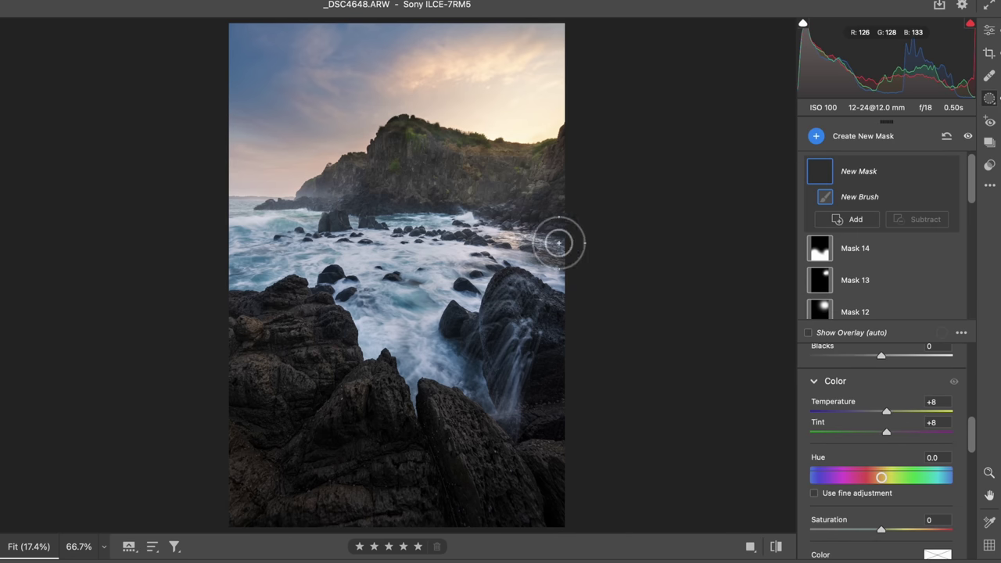
pyautogui.moveTo(491, 507)
pyautogui.mouseDown()
pyautogui.moveTo(294, 416)
pyautogui.moveTo(320, 487)
pyautogui.mouseUp()
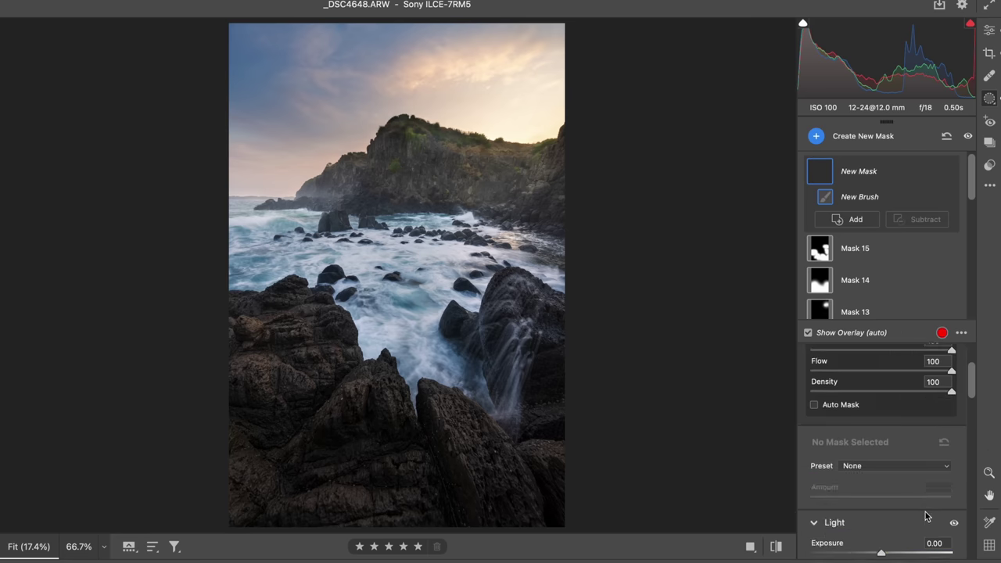
pyautogui.moveTo(881, 498); pyautogui.dragTo(889, 501)
# Step: Paint a mask across the sky and add a Select Objects mask on the hilltop vegetation
pyautogui.moveTo(183, 128)
pyautogui.mouseDown()
pyautogui.moveTo(247, 84)
pyautogui.moveTo(388, 45)
pyautogui.mouseUp()
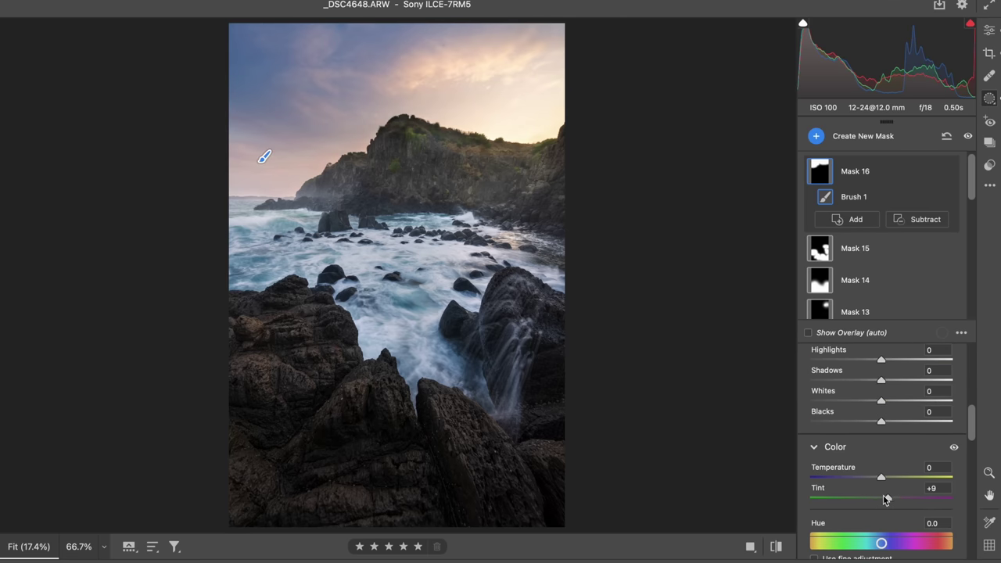
pyautogui.click(987, 28)
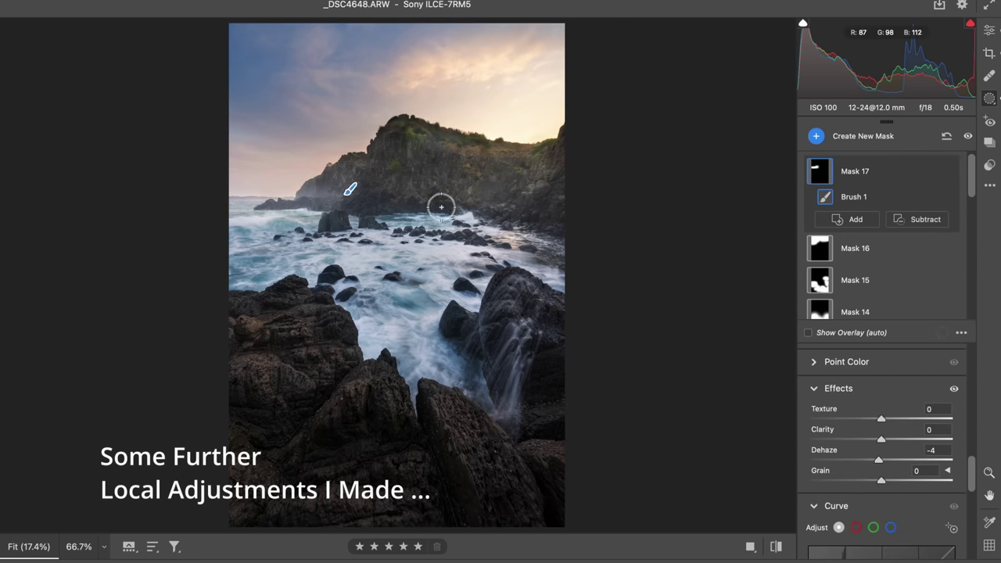
pyautogui.press('e')
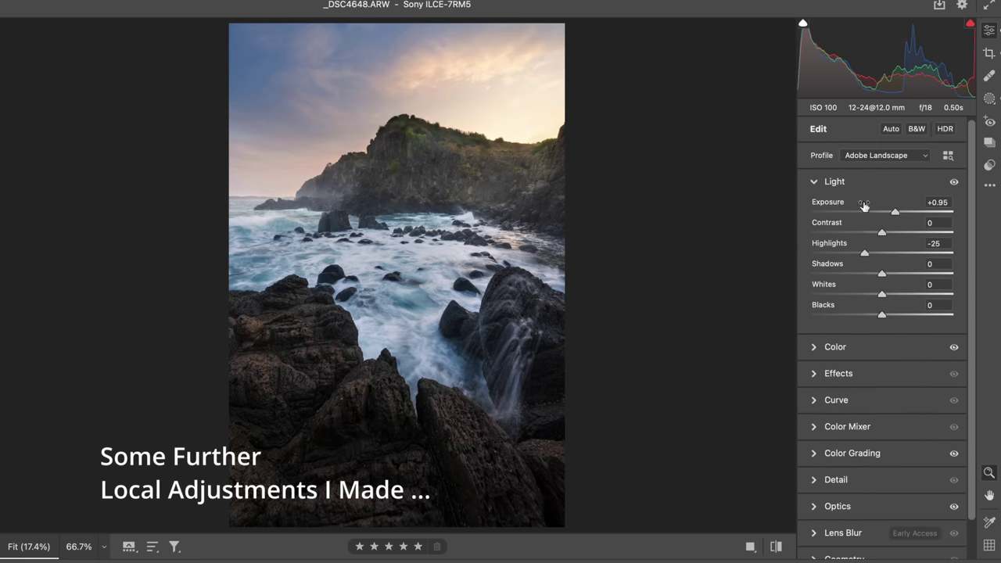
pyautogui.scroll(5, 523, 134)
pyautogui.click(988, 98)
pyautogui.click(945, 143)
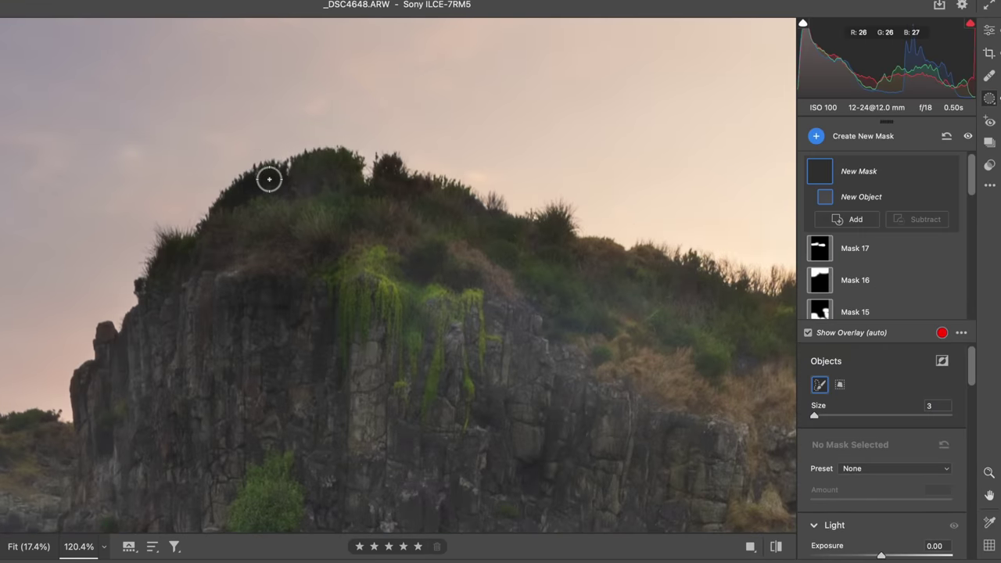
pyautogui.moveTo(306, 196)
pyautogui.mouseDown()
pyautogui.moveTo(158, 276)
pyautogui.moveTo(440, 230)
pyautogui.mouseUp()
pyautogui.scroll(-3, 887, 420)
# Step: Start another brush mask, fit the photo, and nudge the tone curve's Lights to +1
pyautogui.press('k')
pyautogui.scroll(-5, 308, 353)
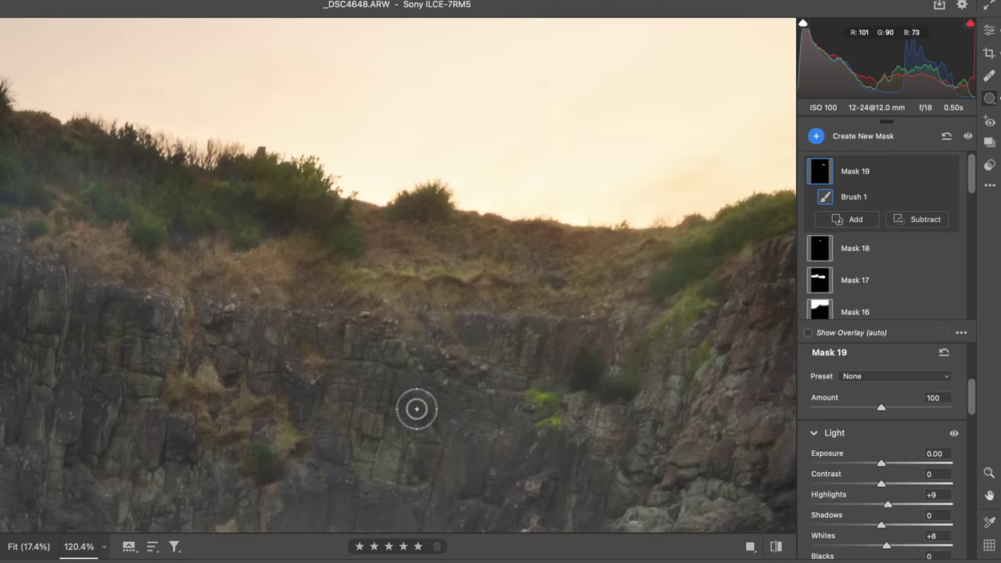
pyautogui.hotkey('ctrl', '0')
pyautogui.press('e')
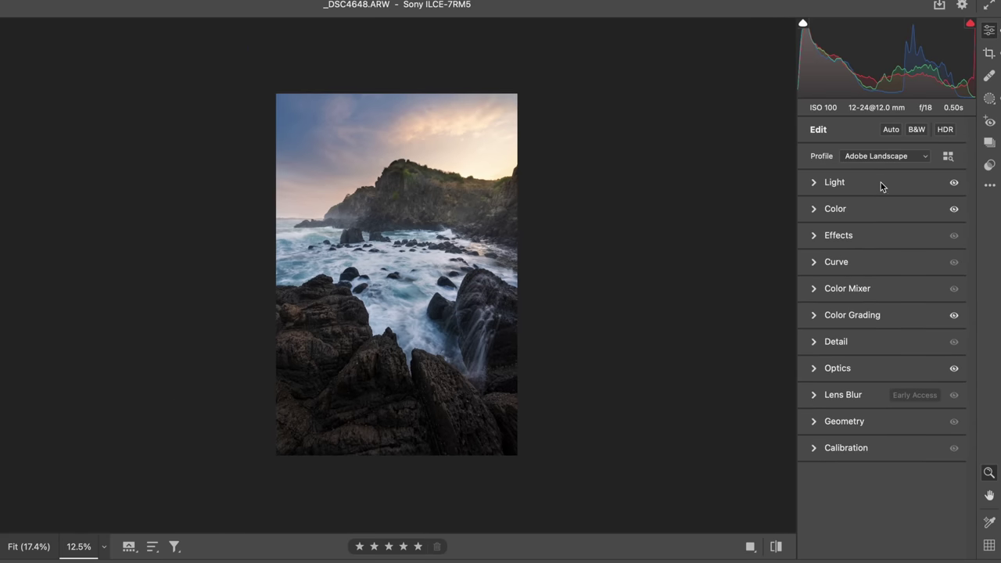
pyautogui.click(836, 261)
pyautogui.moveTo(881, 505); pyautogui.dragTo(886, 508)
pyautogui.press('m')
# Step: Review Mask 1, then set global Highlights -20, Exposure +1.00 and curve Darks -5
pyautogui.scroll(-10, 899, 219)
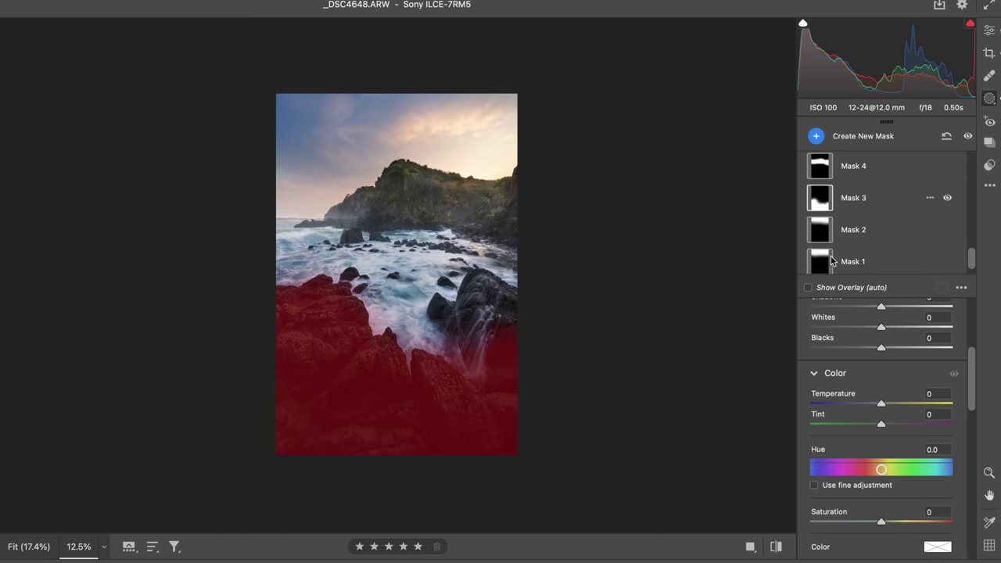
pyautogui.click(821, 258)
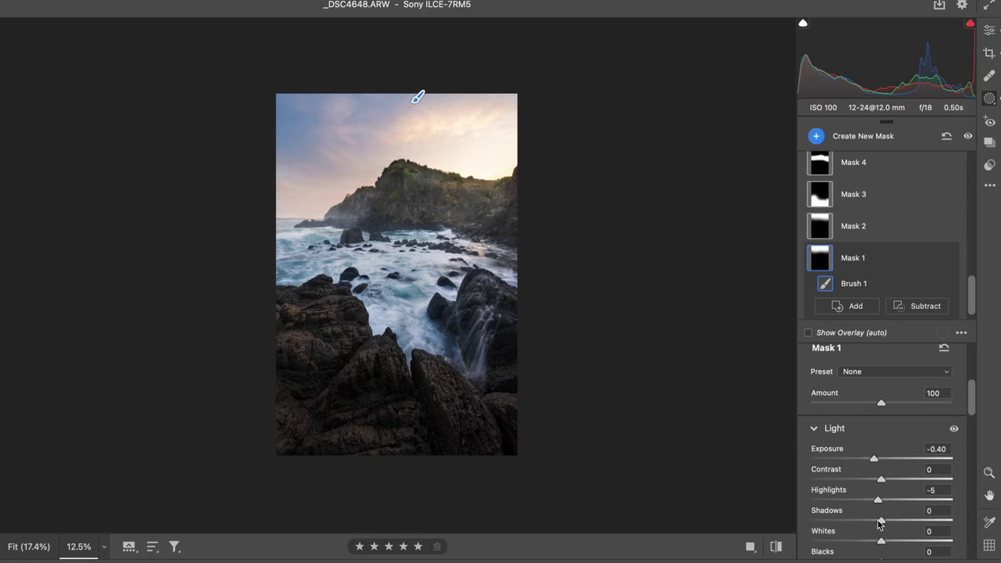
pyautogui.press('e')
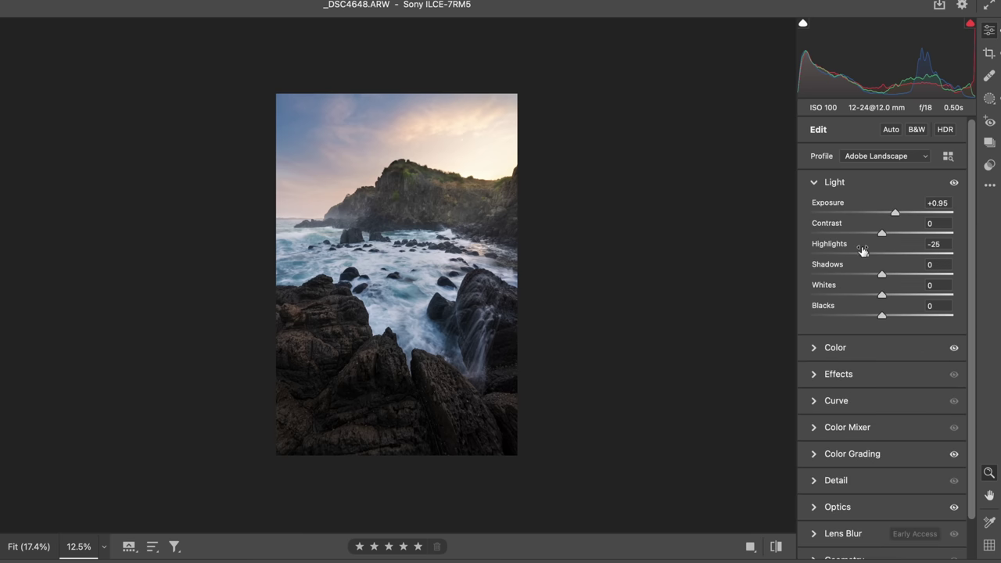
pyautogui.moveTo(863, 250); pyautogui.dragTo(865, 253)
pyautogui.moveTo(895, 213); pyautogui.dragTo(896, 215)
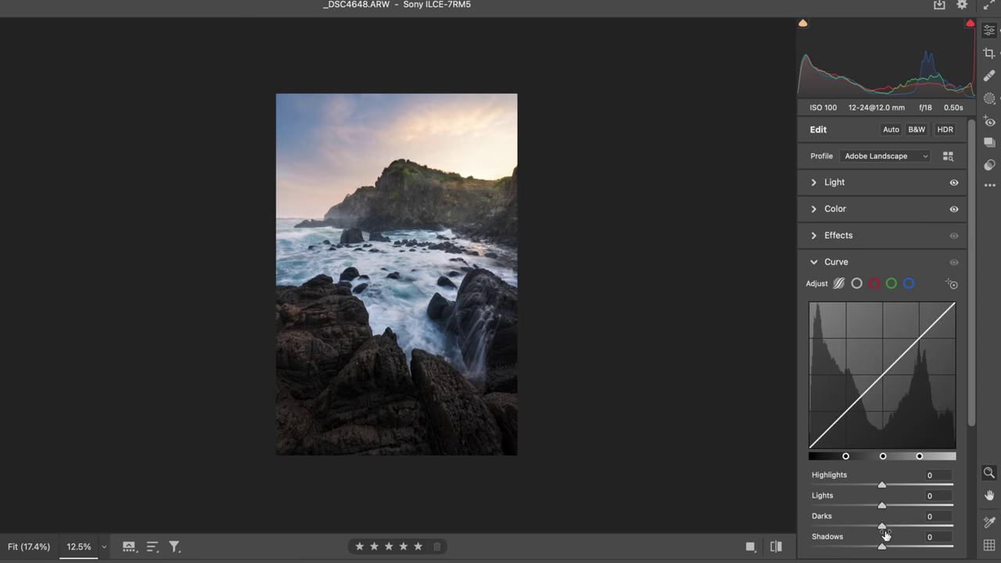
pyautogui.moveTo(882, 533); pyautogui.dragTo(884, 508)
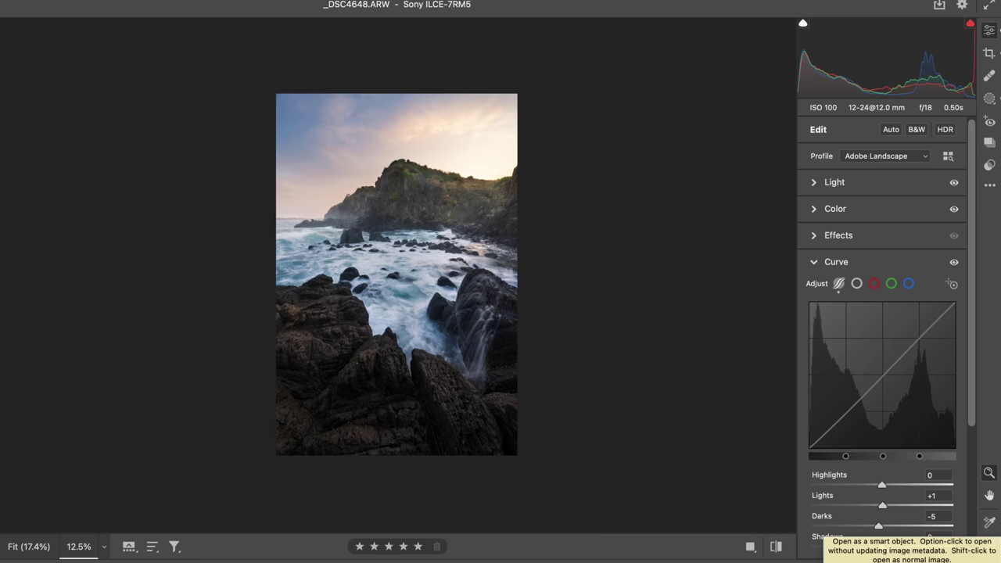
# Step: Choose Reset to Default in the Edit panel menu, returning _DSC4648.ARW to Adobe Color
pyautogui.click(989, 185)
pyautogui.click(972, 216)
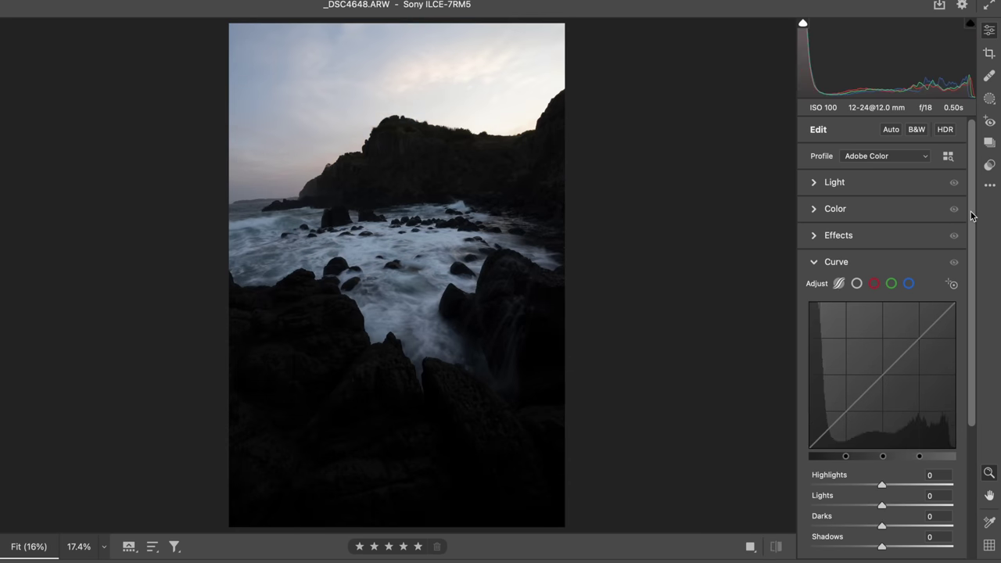